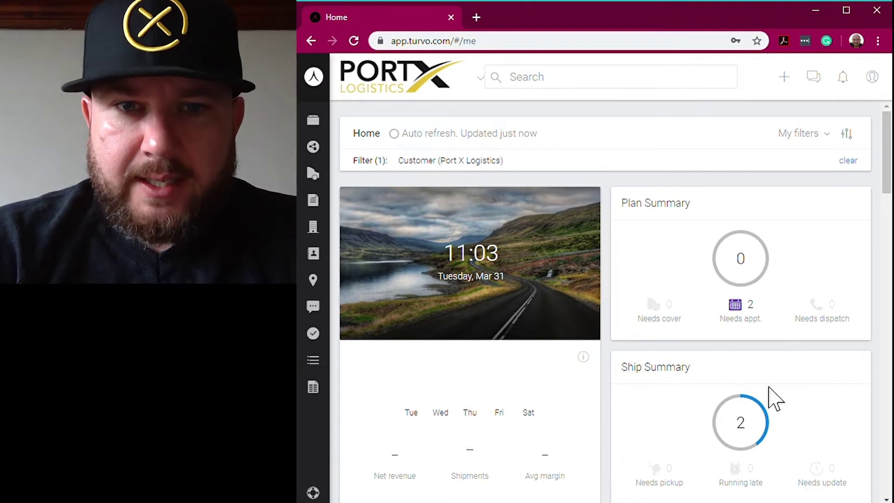
# - Look over the account menu and navigation panel, then search CHEHA to list the Chehalis shipment
pyautogui.click(878, 83)
pyautogui.click(561, 89)
pyautogui.click(315, 78)
pyautogui.click(331, 121)
pyautogui.click(330, 122)
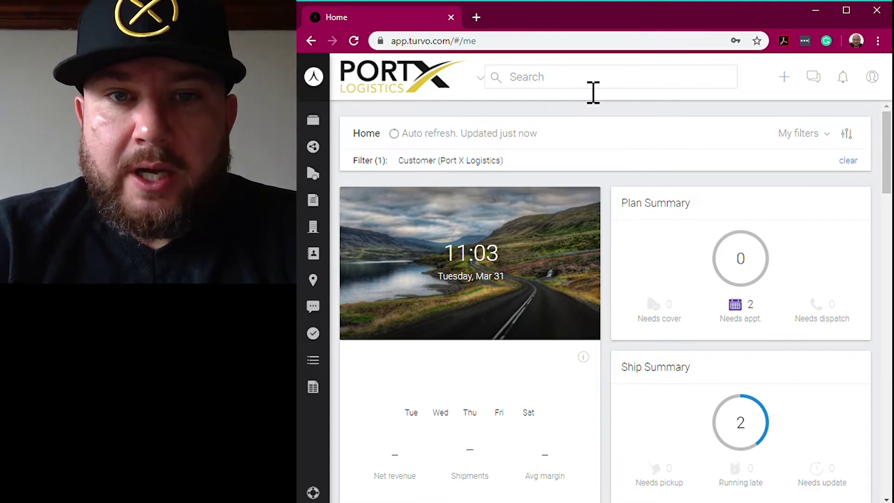
pyautogui.click(593, 92)
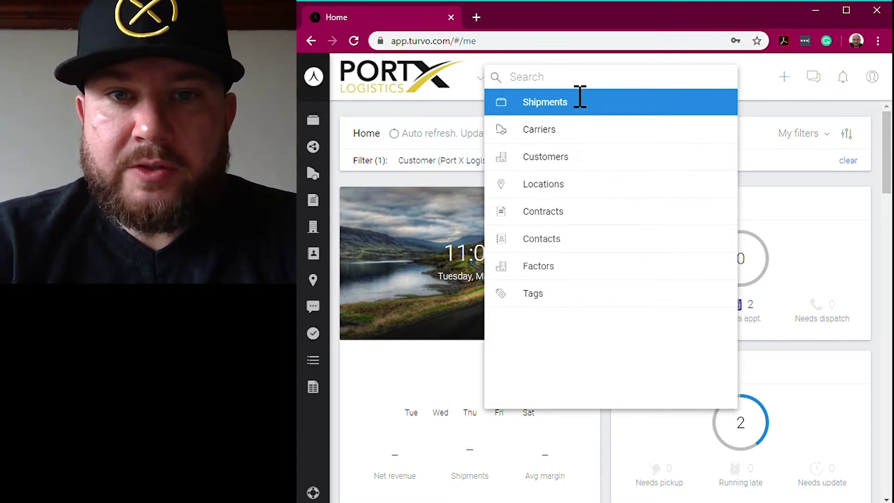
pyautogui.write('CHEHA')
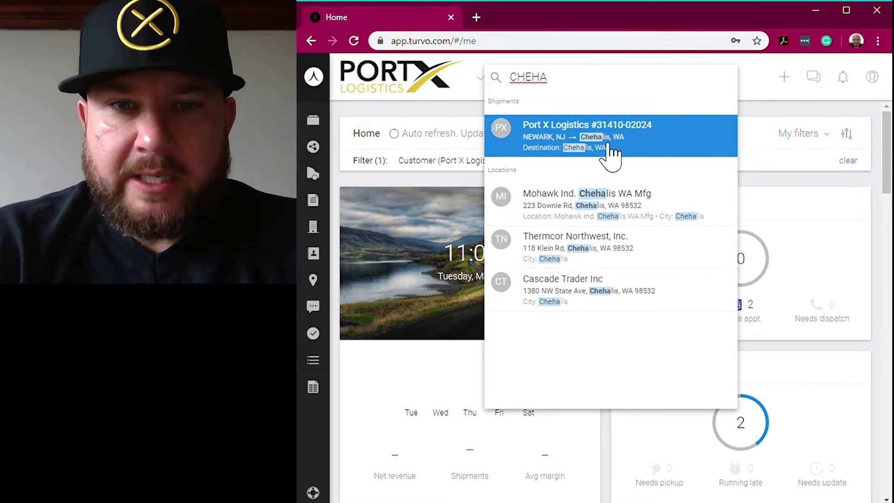
pyautogui.click(609, 145)
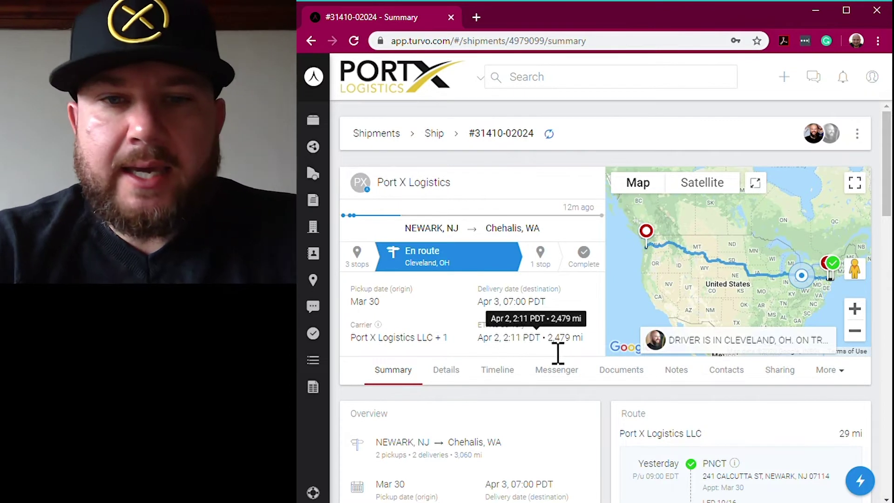
pyautogui.click(708, 347)
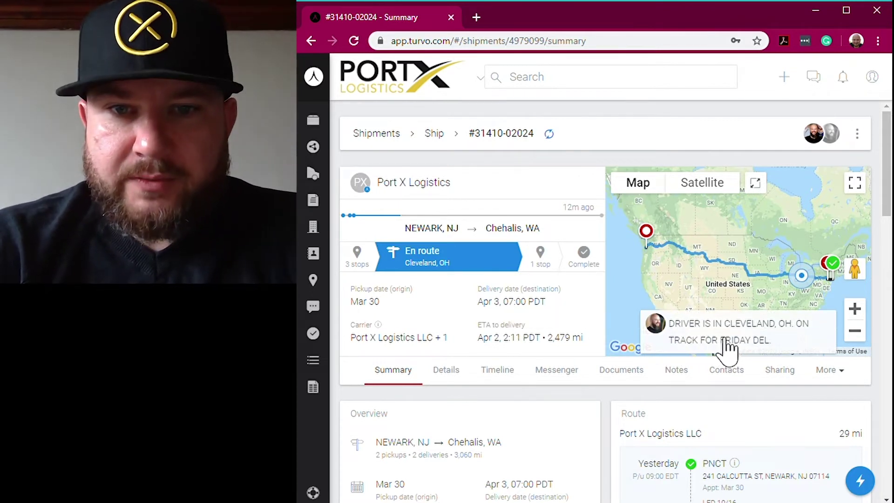
pyautogui.moveTo(798, 353); pyautogui.dragTo(680, 332)
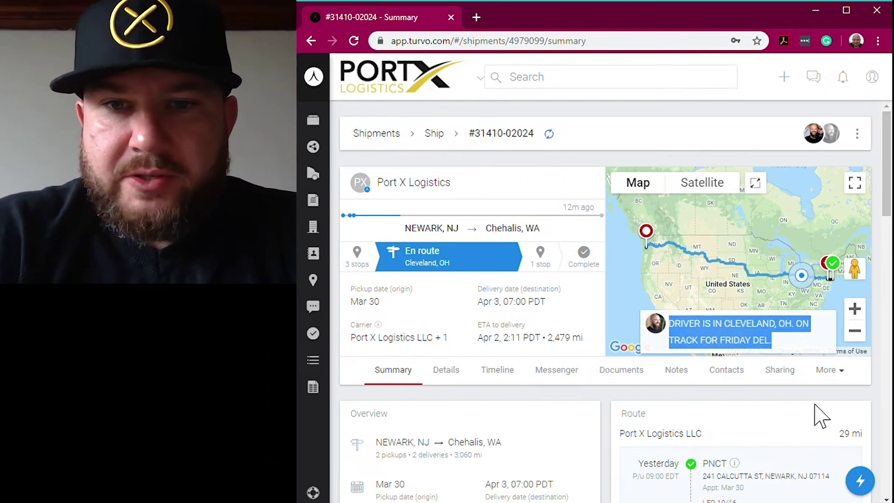
pyautogui.click(779, 367)
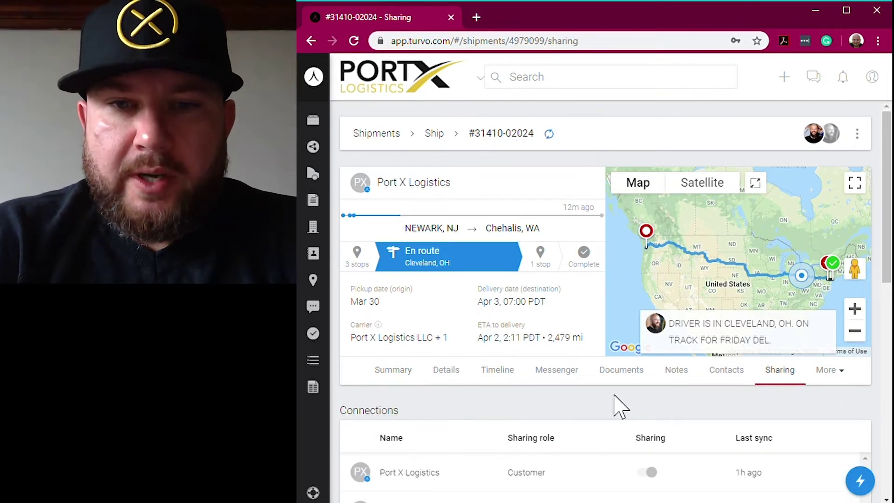
pyautogui.scroll(-4, 611, 405)
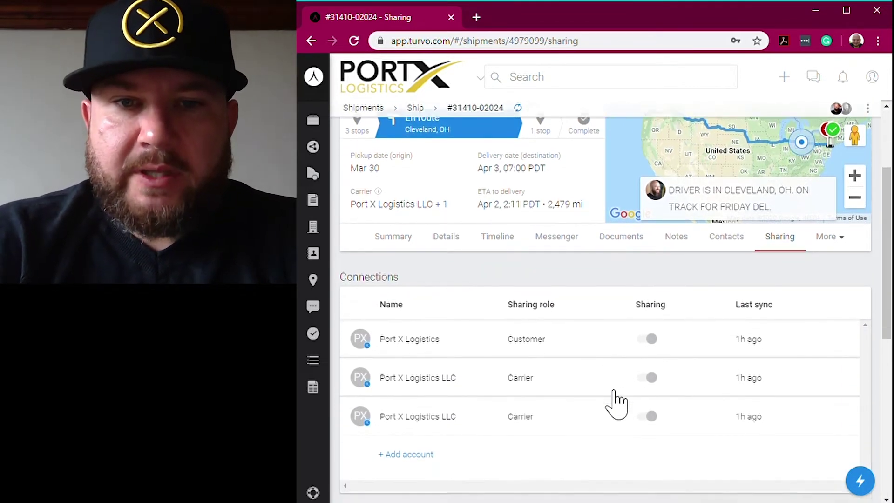
pyautogui.scroll(-2, 614, 387)
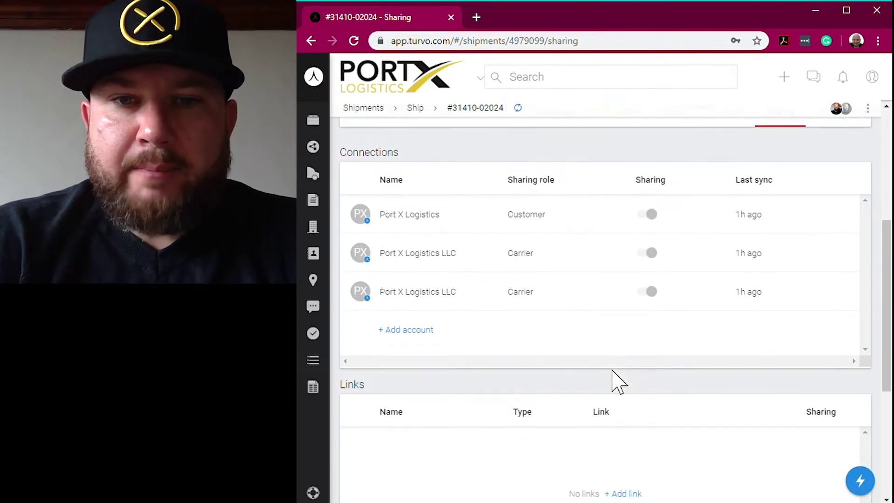
pyautogui.scroll(-1, 612, 373)
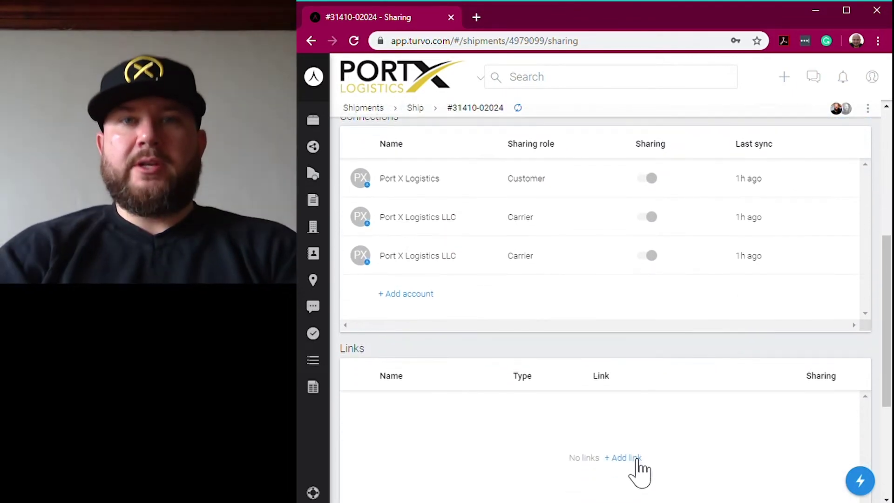
pyautogui.click(628, 458)
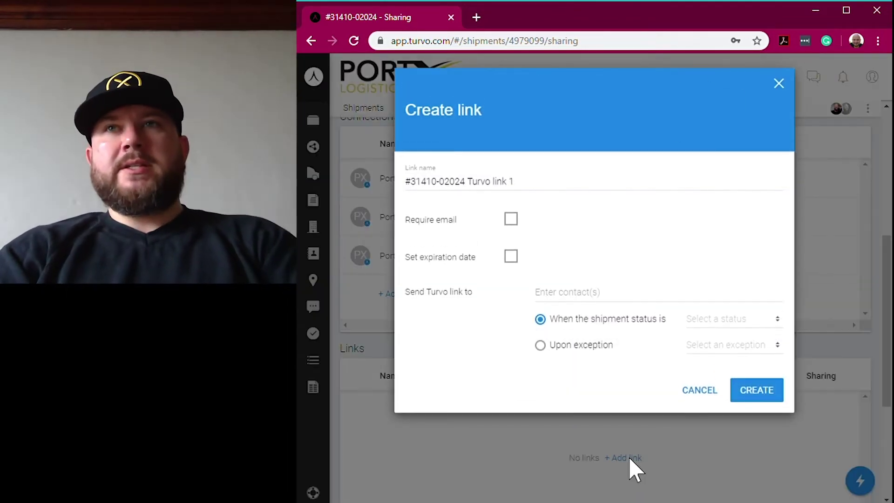
pyautogui.click(766, 400)
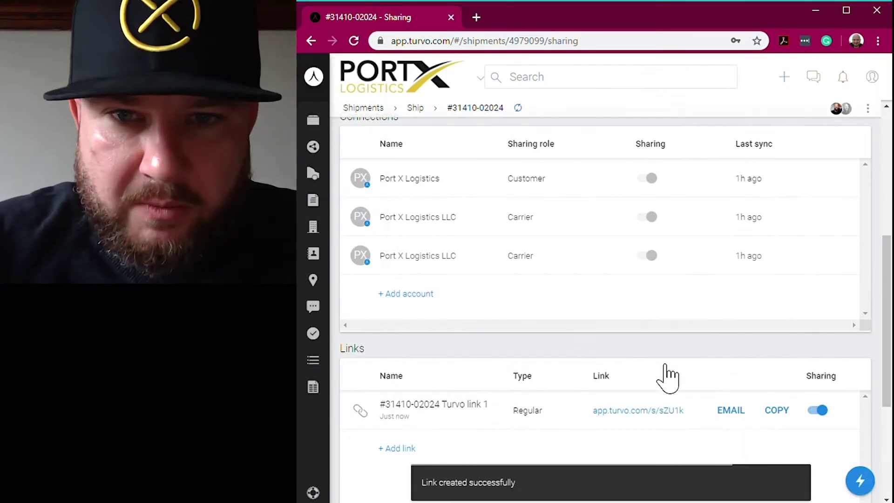
pyautogui.click(787, 412)
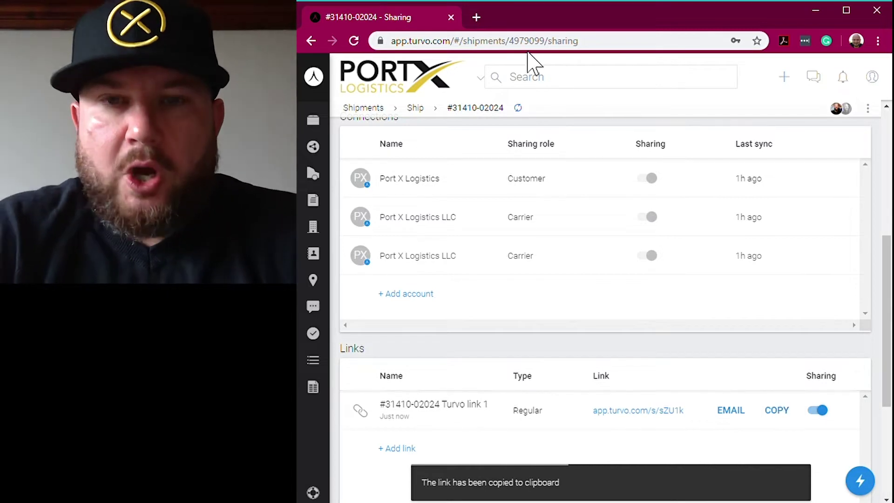
# - Load the copied link in a new browser tab to see the public tracking page, then return
pyautogui.click(476, 18)
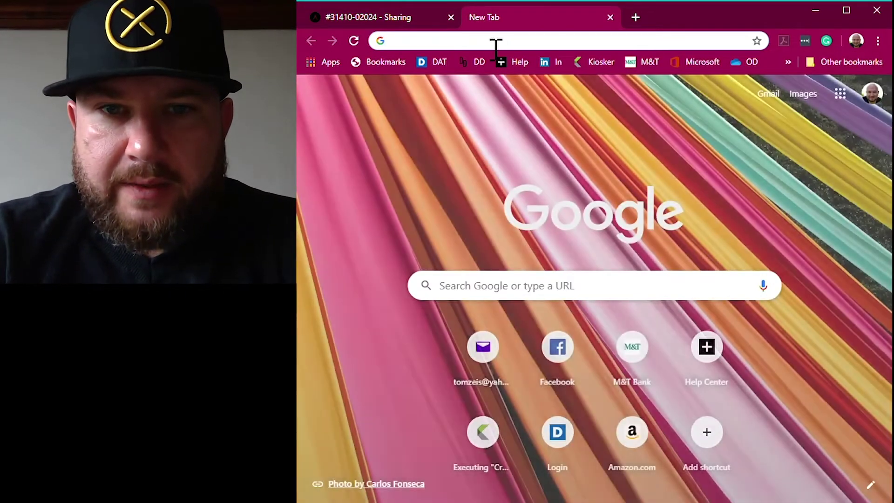
pyautogui.hotkey('ctrl', 'v')
pyautogui.press('Return')
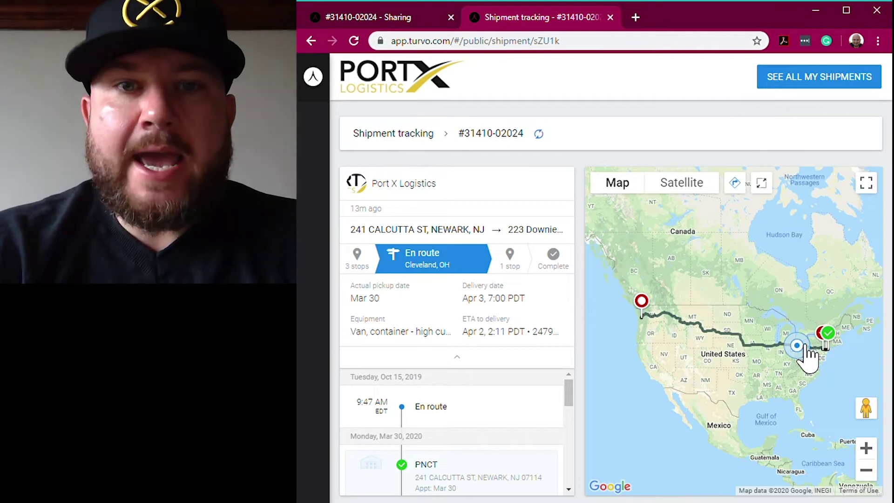
pyautogui.hotkey('ctrl', 'shift', 'Tab')
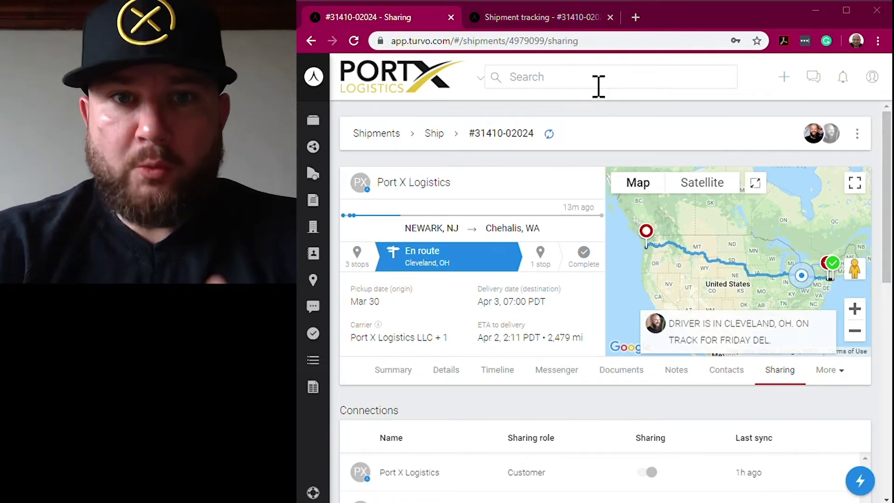
pyautogui.click(578, 84)
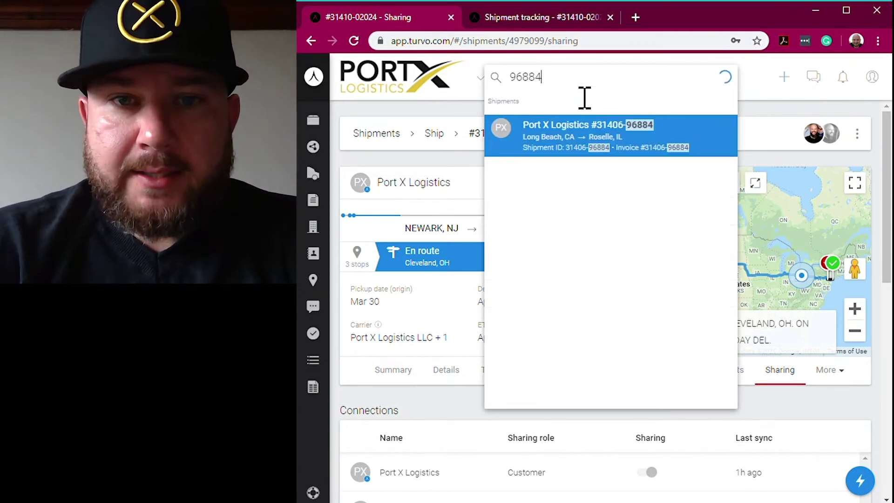
pyautogui.click(617, 147)
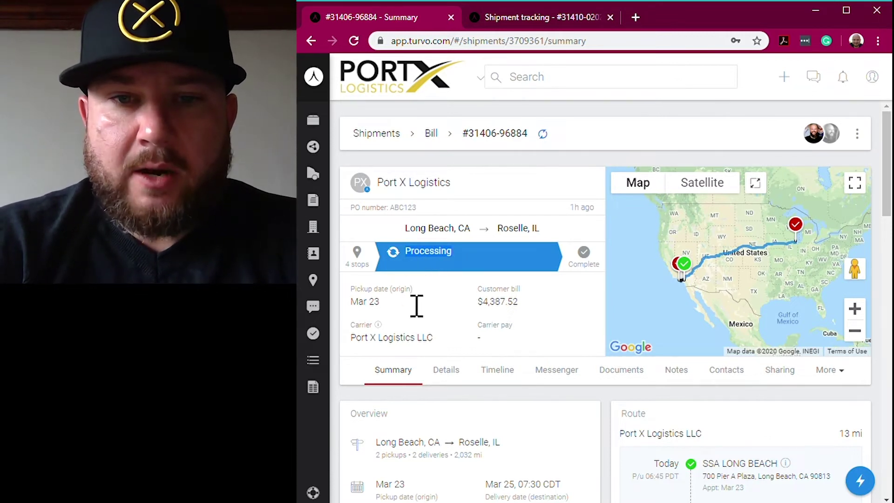
pyautogui.moveTo(514, 304); pyautogui.dragTo(474, 303)
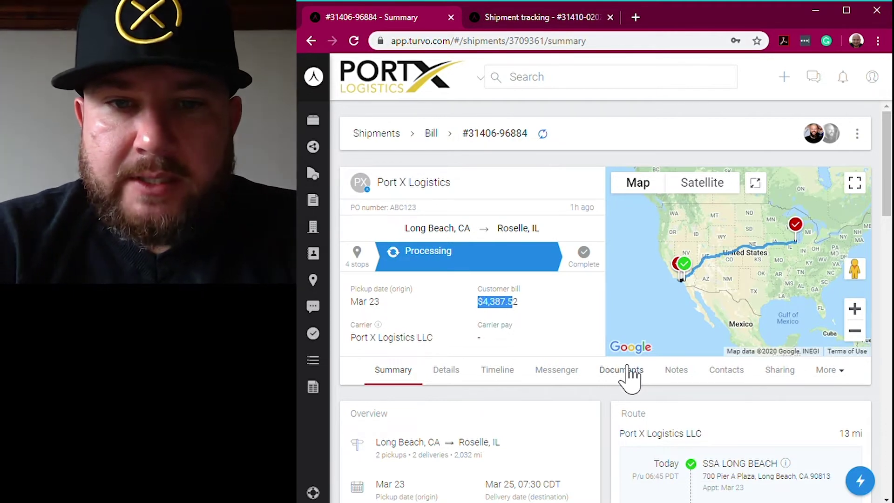
# - Show the shipment's Documents list and review its document rows
pyautogui.click(632, 374)
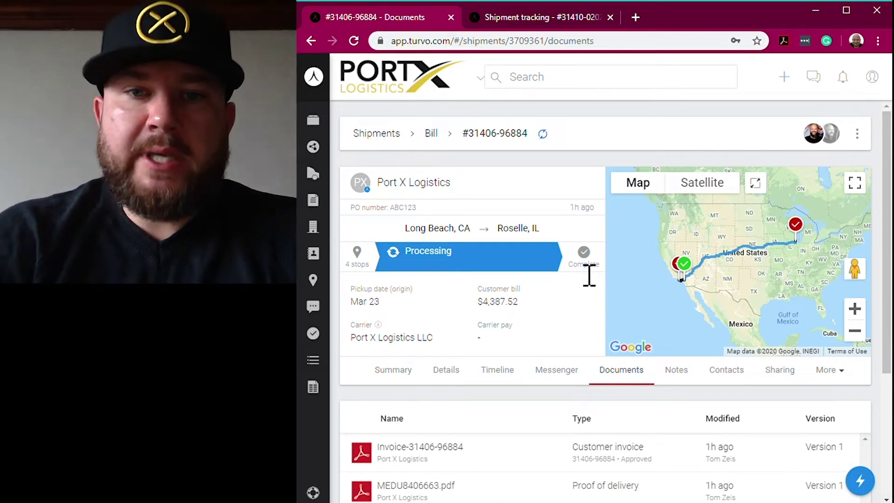
pyautogui.scroll(-4, 583, 285)
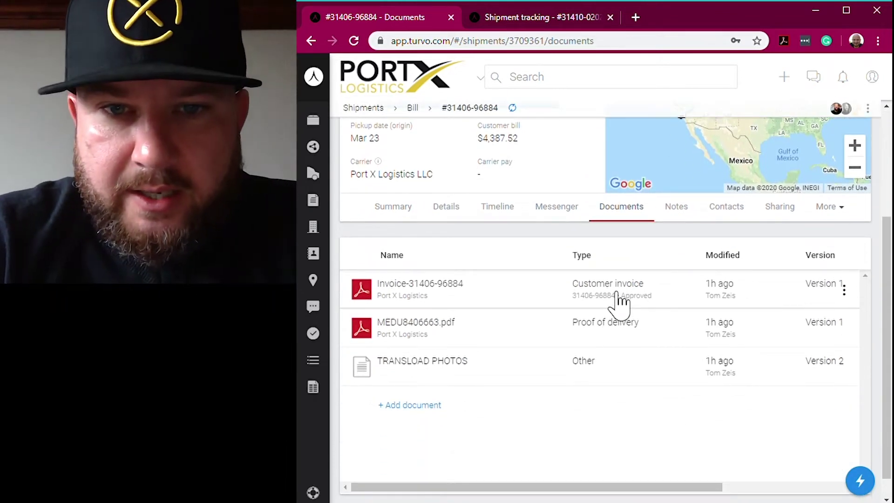
pyautogui.moveTo(620, 302); pyautogui.dragTo(619, 410)
pyautogui.click(618, 409)
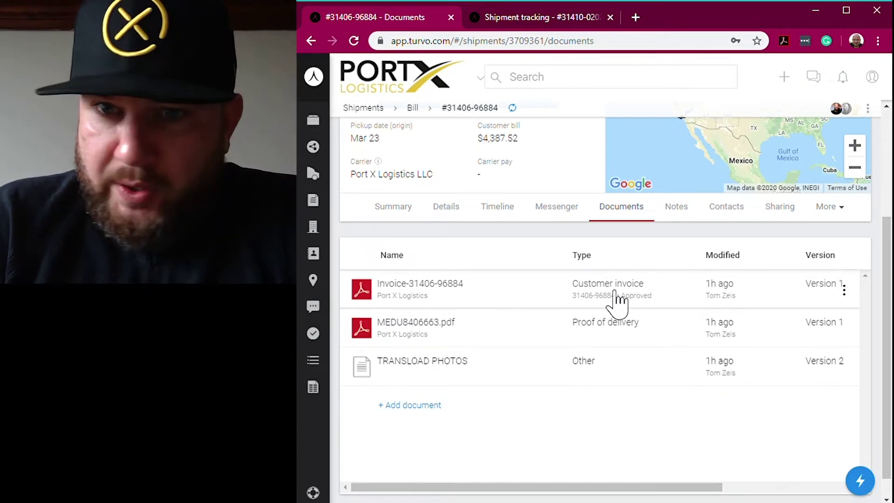
# - Browse the TRANSLOAD PHOTOS images, download 452.JPG, and start an email with the photos attached
pyautogui.click(603, 373)
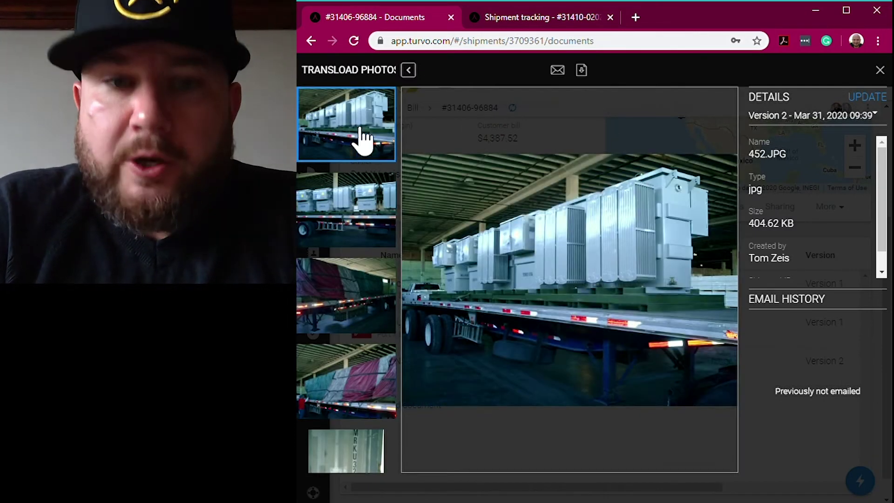
pyautogui.click(336, 203)
pyautogui.click(359, 275)
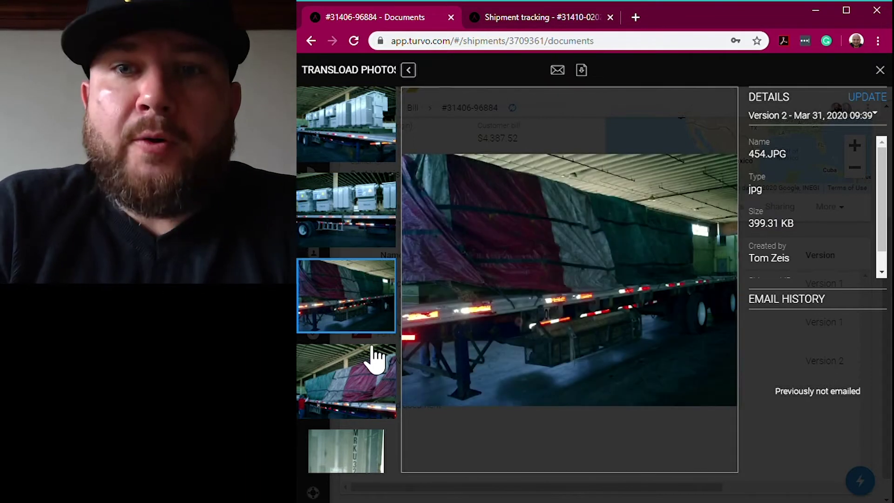
pyautogui.click(375, 379)
pyautogui.click(376, 458)
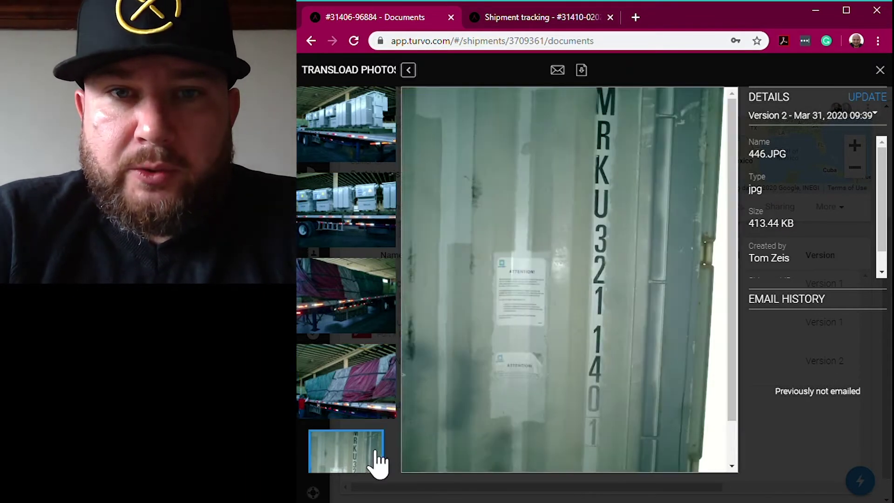
pyautogui.click(368, 134)
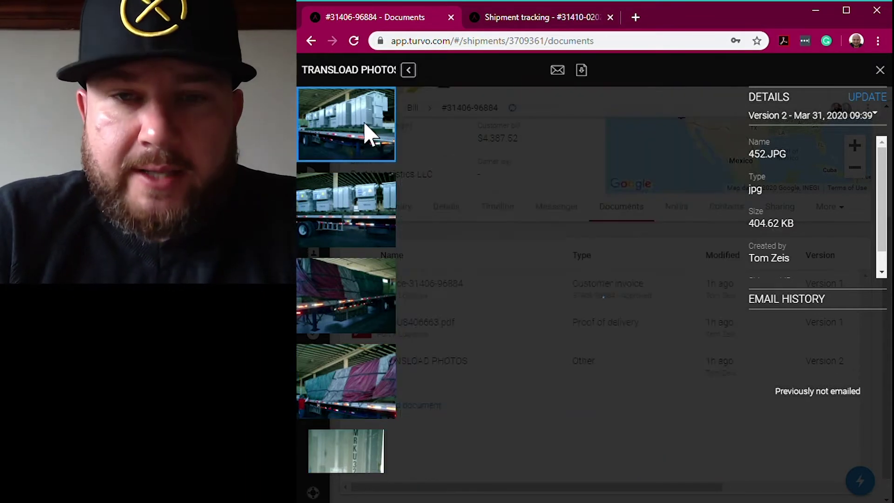
pyautogui.click(593, 75)
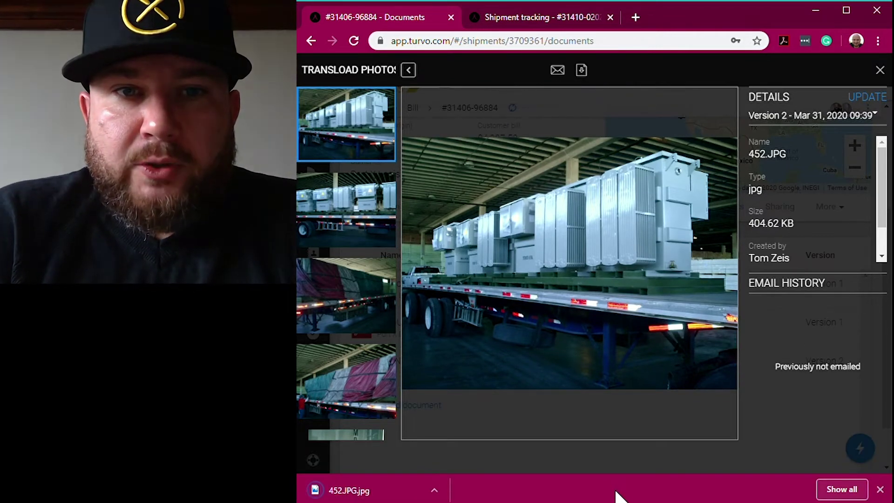
pyautogui.click(560, 77)
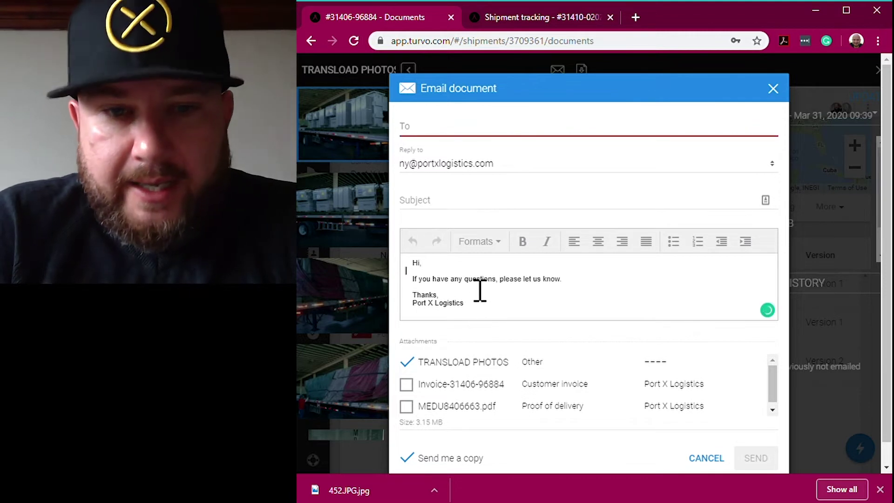
# - Enter a recipient's e-mail address in the transload photos draft, then discard the draft unsent
pyautogui.click(456, 201)
pyautogui.click(461, 303)
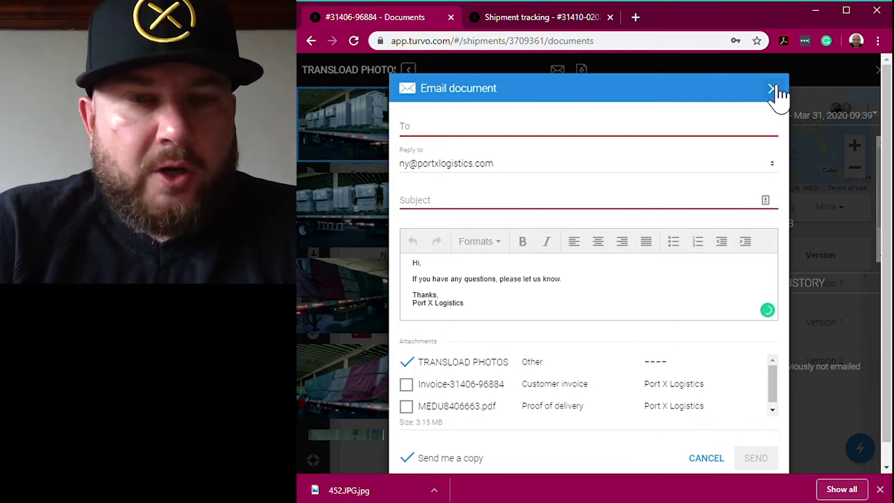
pyautogui.click(576, 146)
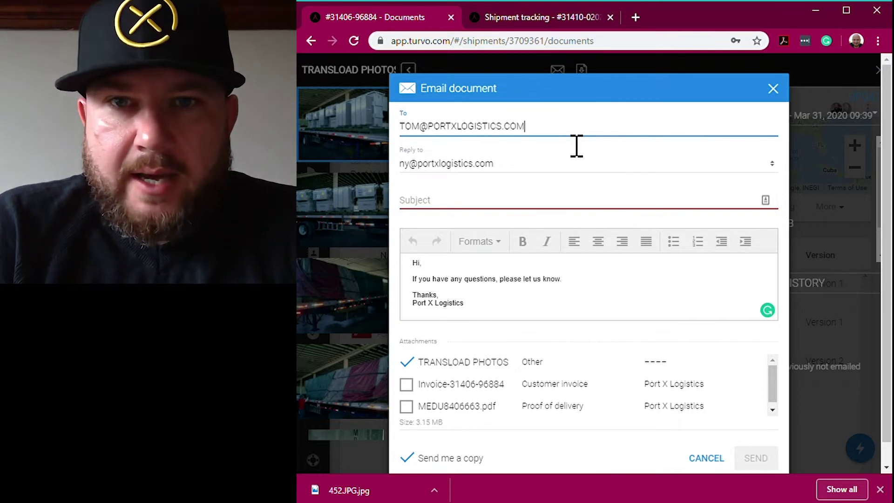
pyautogui.press('Return')
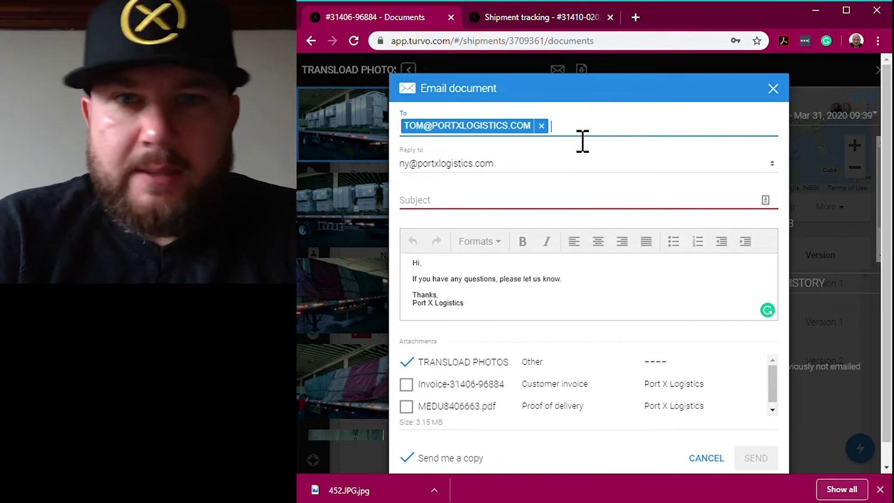
pyautogui.click(774, 89)
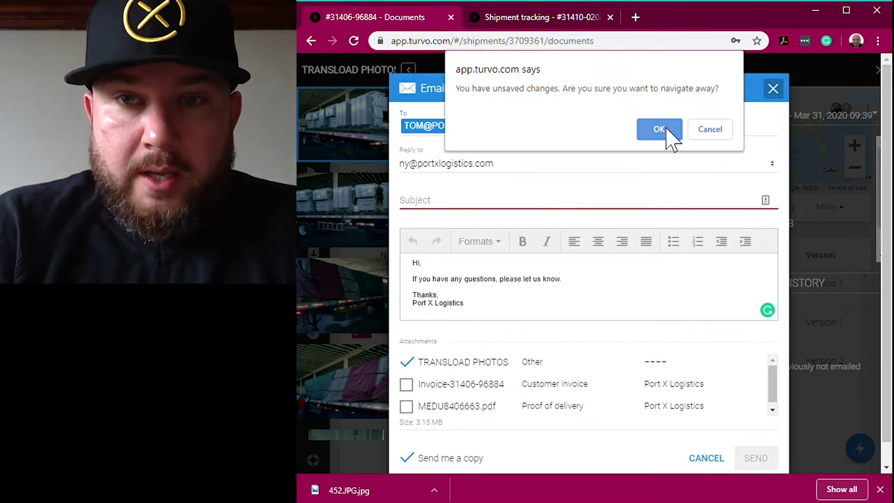
pyautogui.click(667, 130)
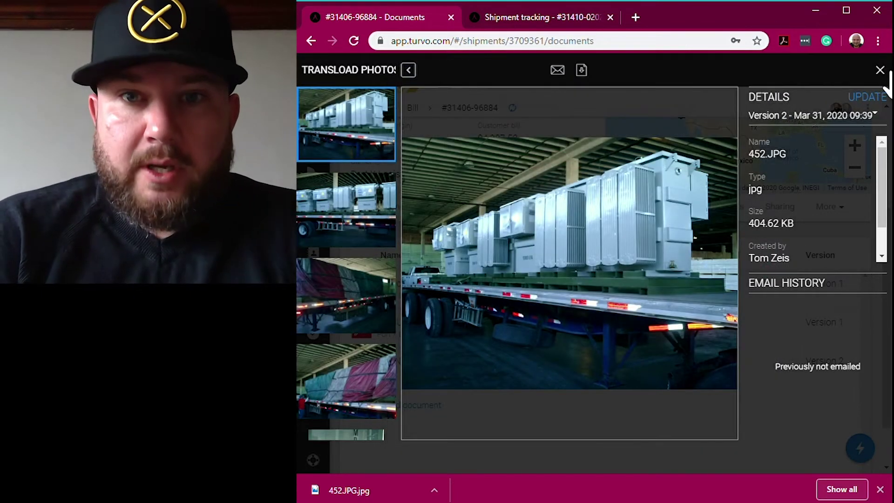
# - Open the MEDU8406663.pdf proof of delivery, download it, and cancel the email draft
pyautogui.click(882, 71)
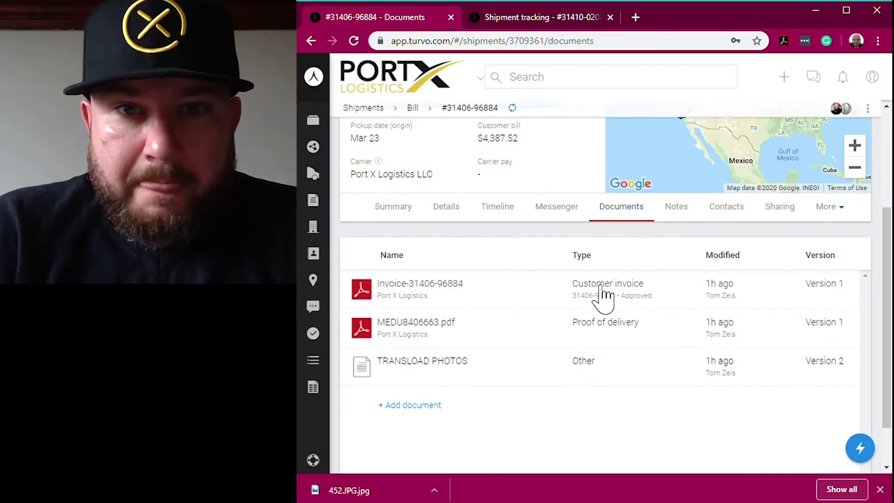
pyautogui.click(592, 326)
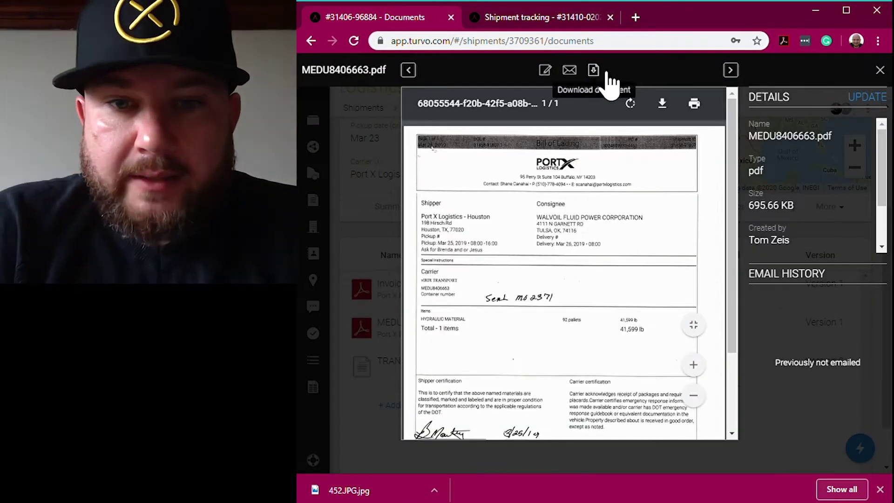
pyautogui.scroll(-3, 577, 265)
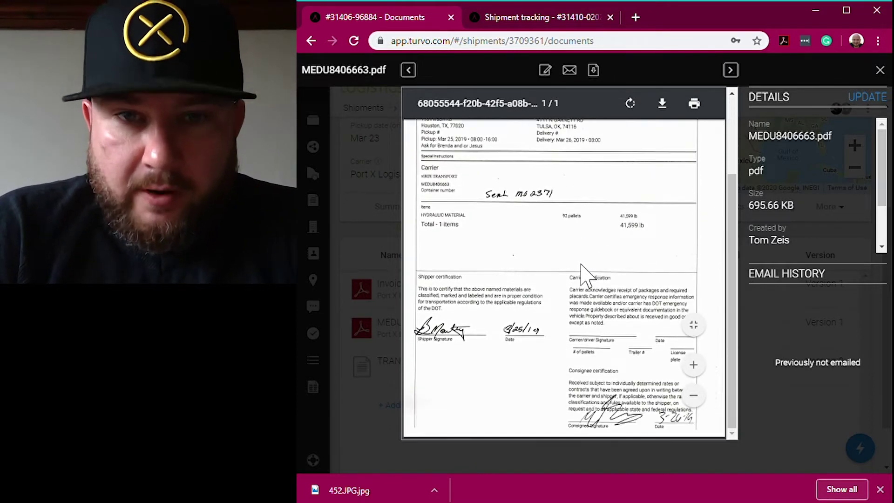
pyautogui.scroll(3, 580, 370)
pyautogui.click(594, 71)
pyautogui.click(571, 72)
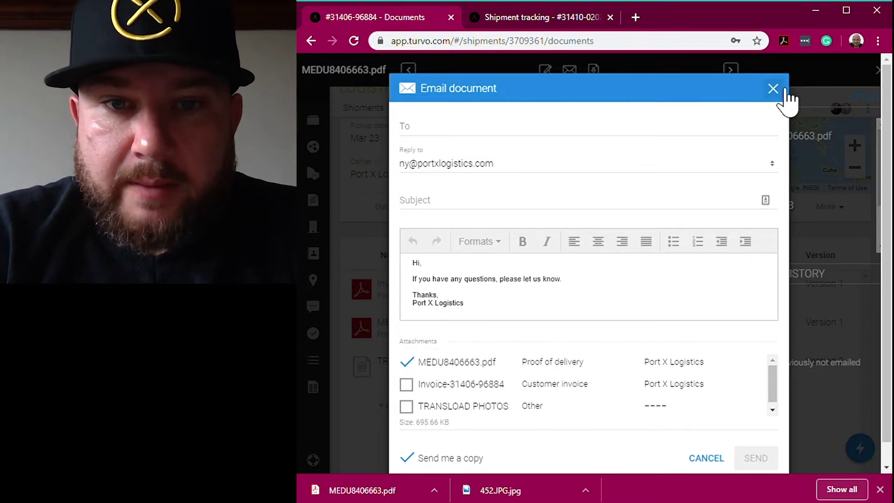
pyautogui.click(786, 91)
pyautogui.click(878, 72)
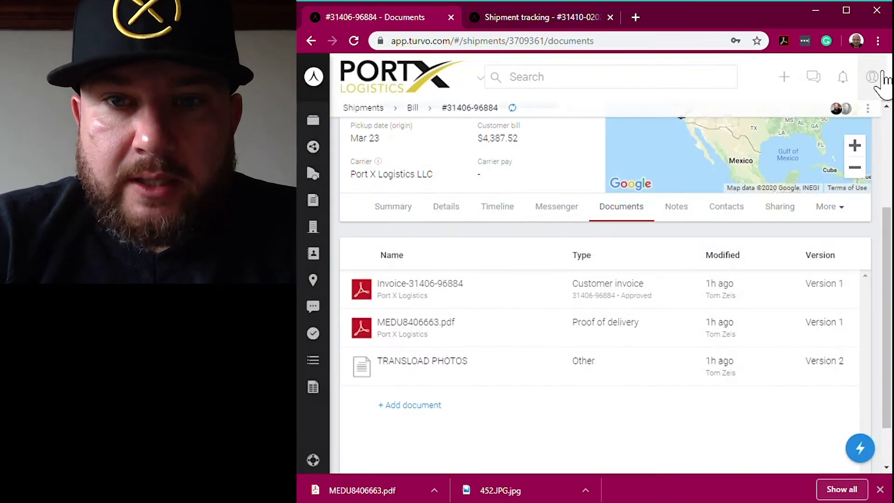
pyautogui.scroll(1, 599, 279)
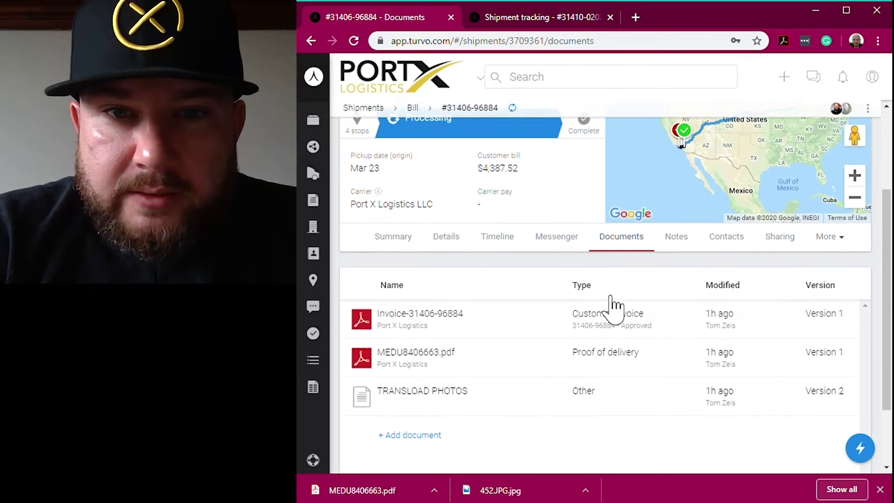
pyautogui.click(613, 321)
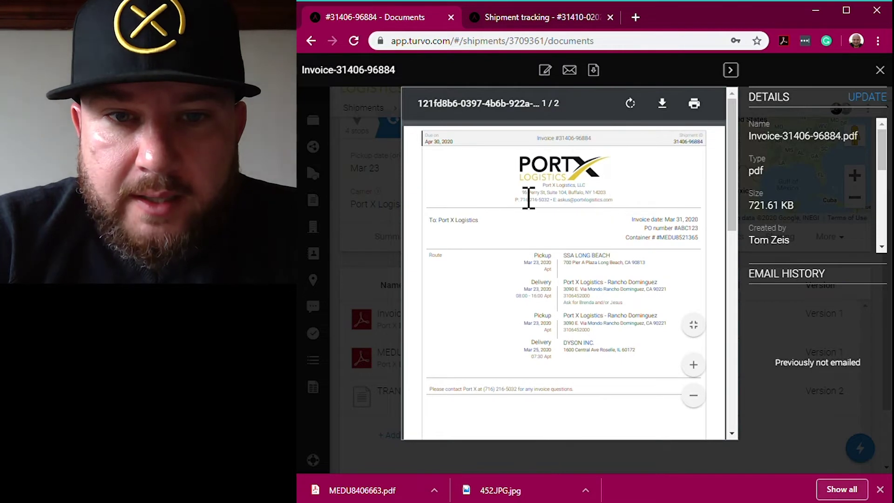
pyautogui.scroll(-10, 584, 205)
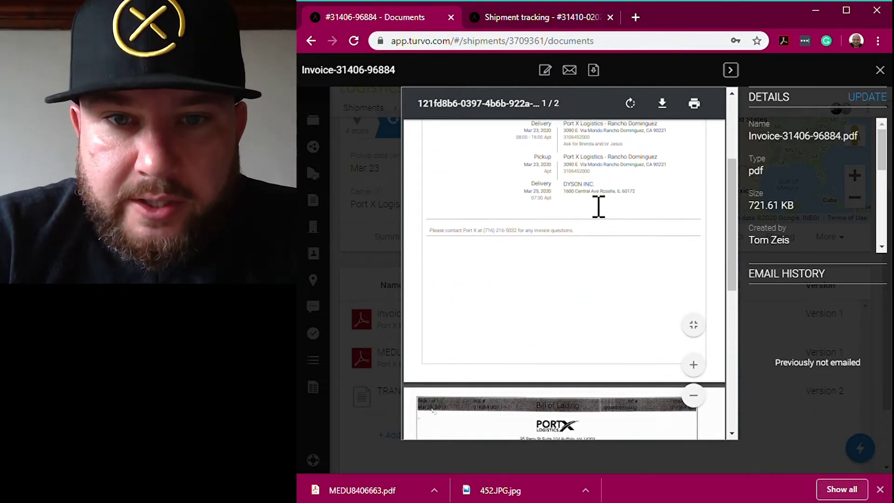
pyautogui.scroll(10, 595, 230)
pyautogui.scroll(-2, 627, 241)
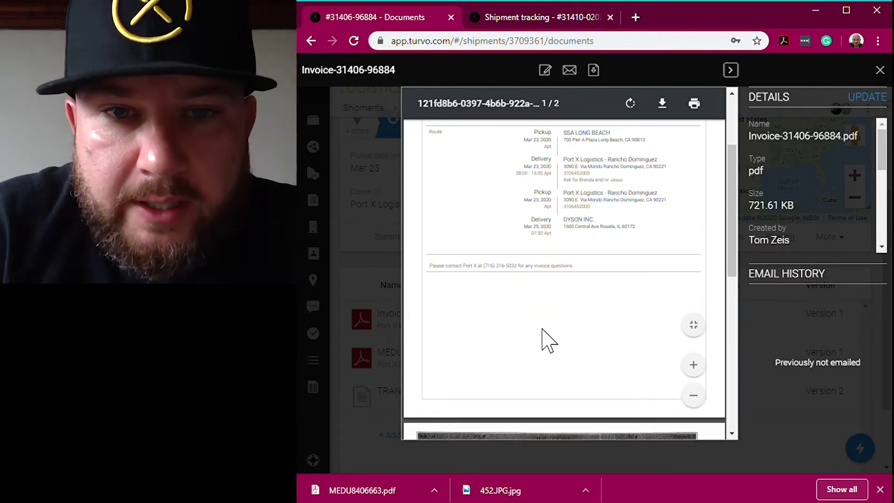
# - Open the shipment's Messenger, zoom the page out, and choose the teammate as recipient
pyautogui.click(880, 71)
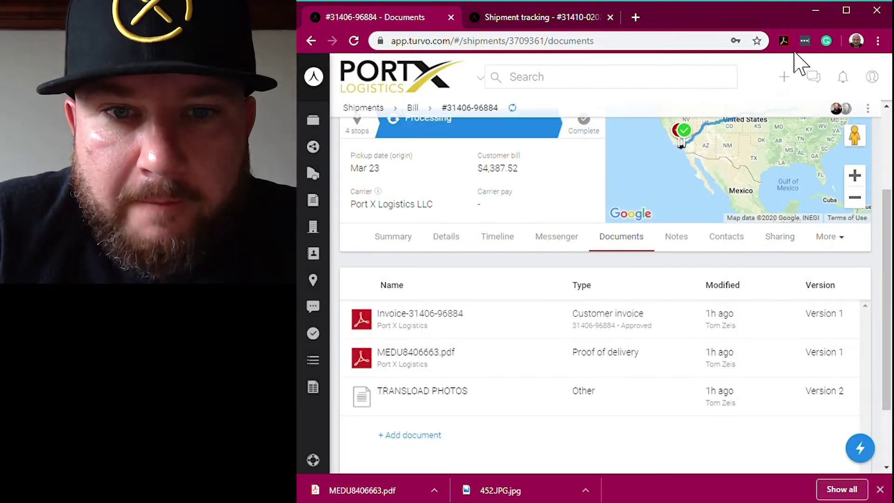
pyautogui.click(560, 238)
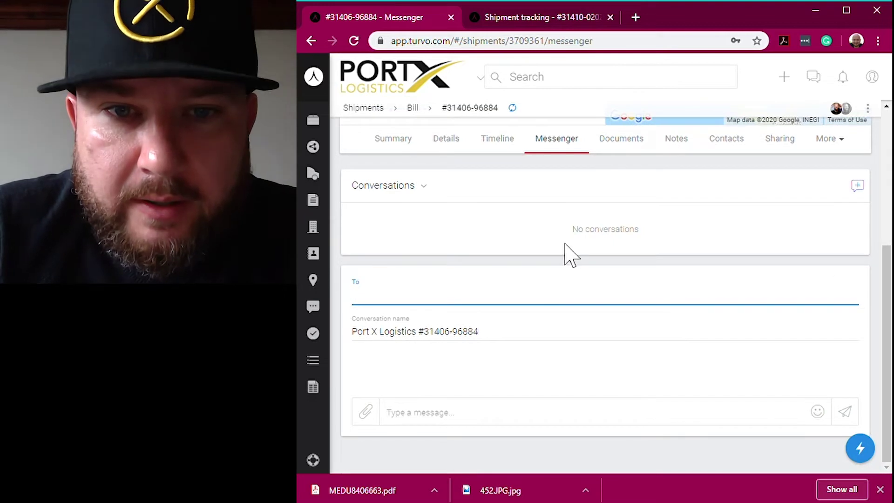
pyautogui.hotkey('ctrl', '-')
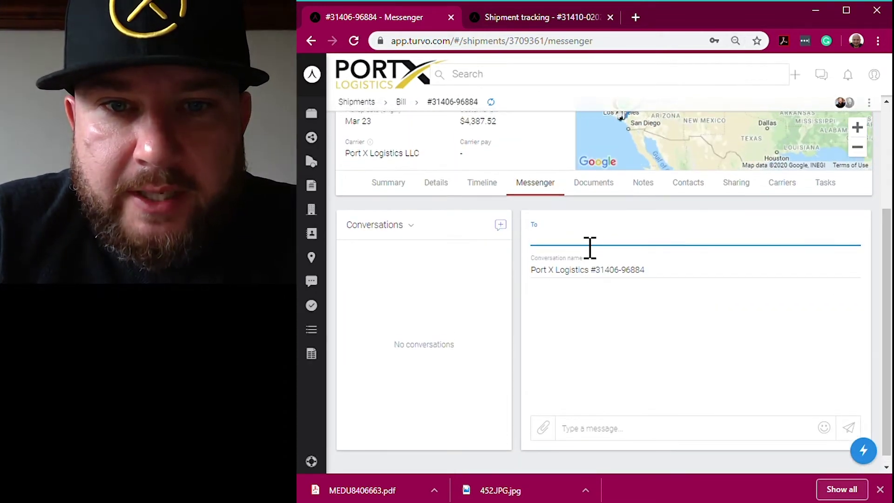
pyautogui.write('TOM')
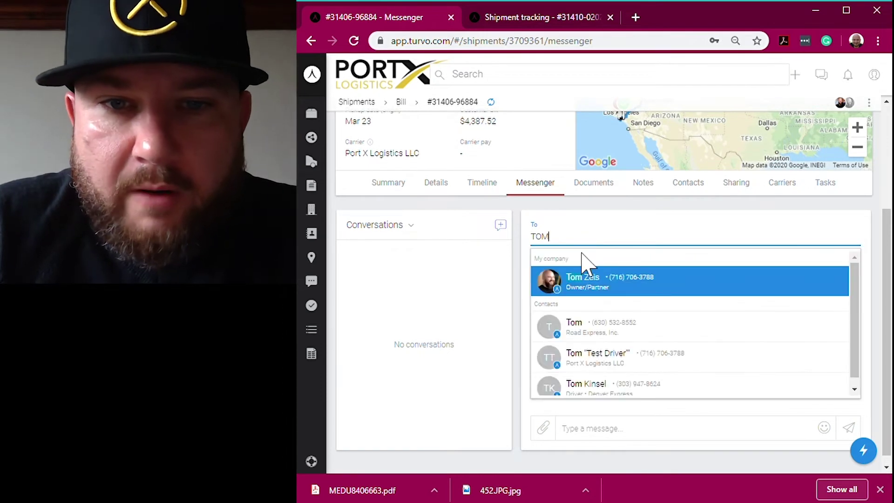
pyautogui.click(592, 282)
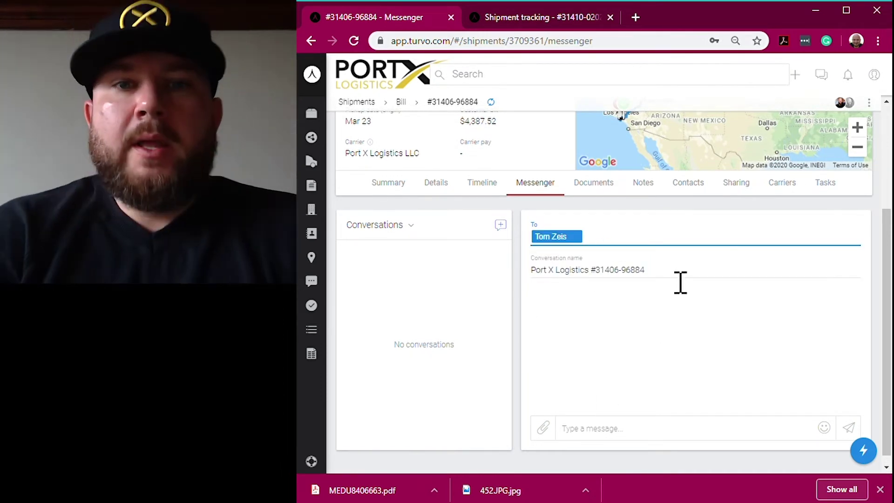
# - Send the teammate a message: 'The invoice doesn't list the charges. Please assist. Thank you!'
pyautogui.click(631, 429)
pyautogui.write('Hi')
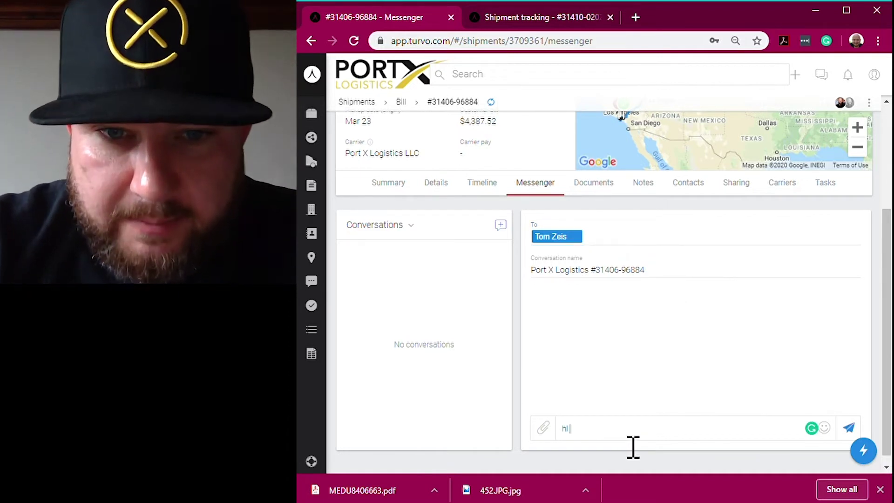
pyautogui.press('BackSpace')
pyautogui.press('BackSpace')
pyautogui.write('H')
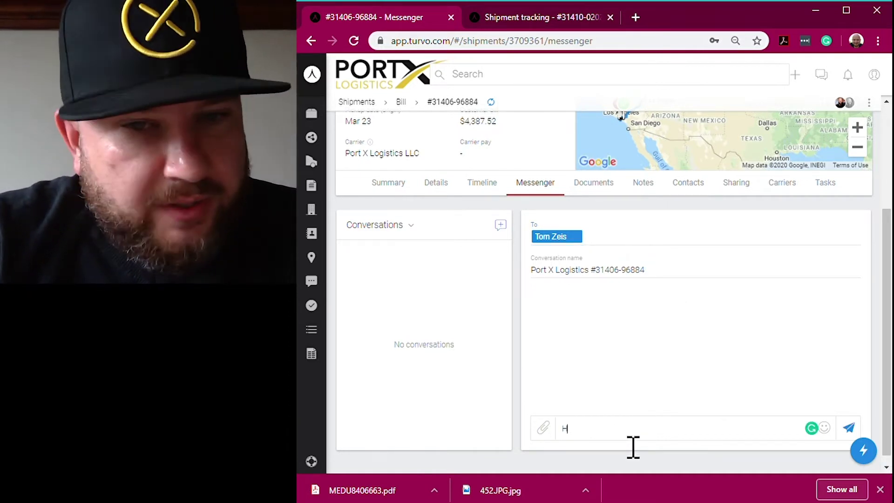
pyautogui.write('i Tom')
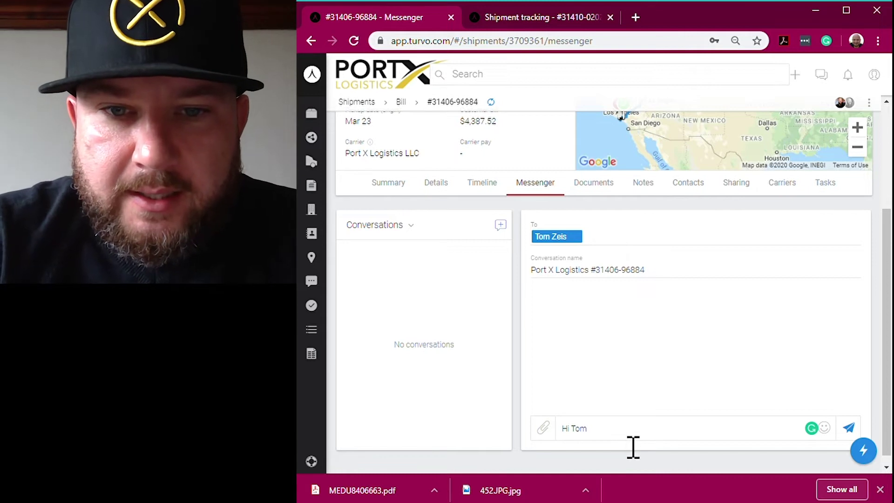
pyautogui.write(', I see the charges')
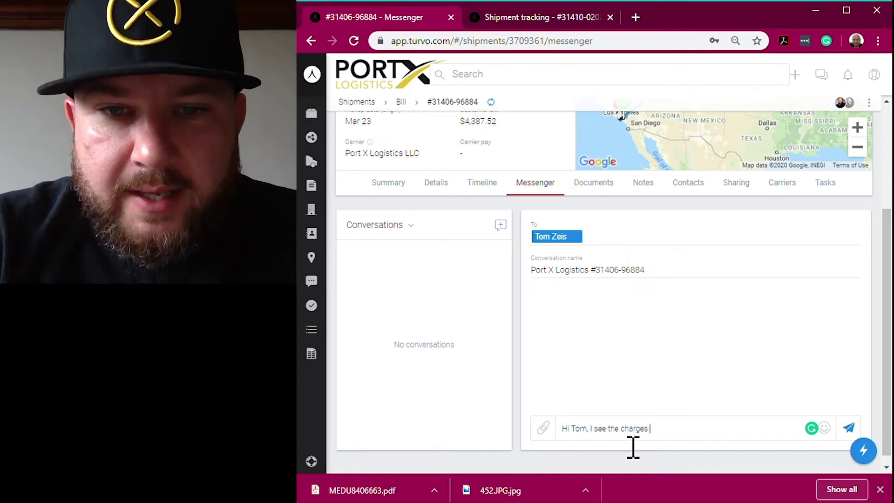
pyautogui.press('BackSpace')
pyautogui.press('BackSpace')
pyautogui.press('BackSpace')
pyautogui.press('BackSpace')
pyautogui.press('BackSpace')
pyautogui.press('BackSpace')
pyautogui.press('BackSpace')
pyautogui.press('BackSpace')
pyautogui.press('BackSpace')
pyautogui.press('BackSpace')
pyautogui.press('BackSpace')
pyautogui.press('BackSpace')
pyautogui.press('BackSpace')
pyautogui.press('BackSpace')
pyautogui.press('BackSpace')
pyautogui.press('BackSpace')
pyautogui.press('BackSpace')
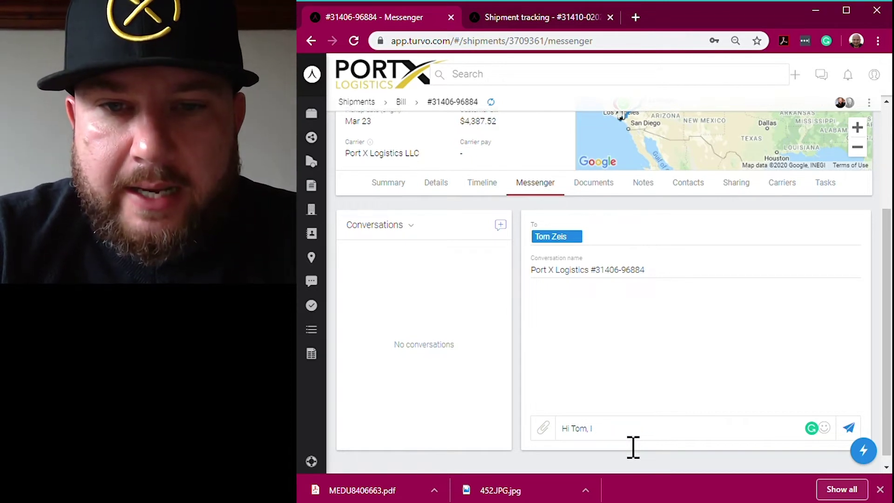
pyautogui.write('The invoice d')
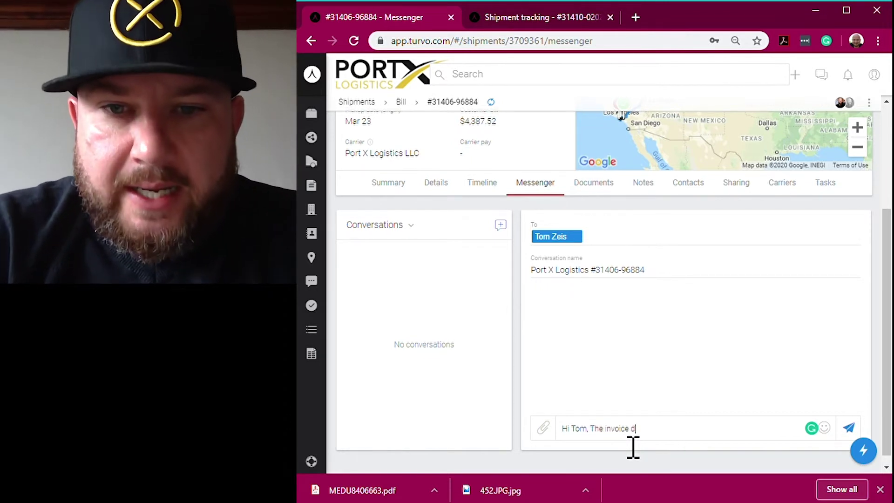
pyautogui.write("oesn't list the ")
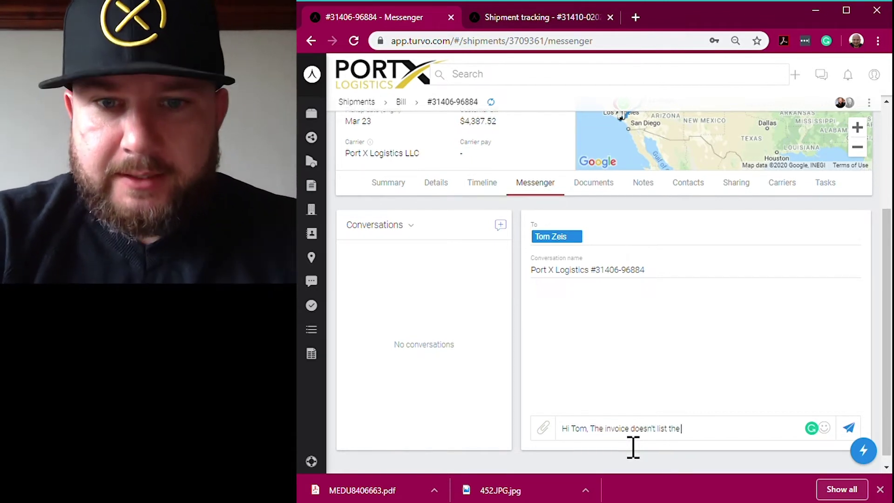
pyautogui.write('charge')
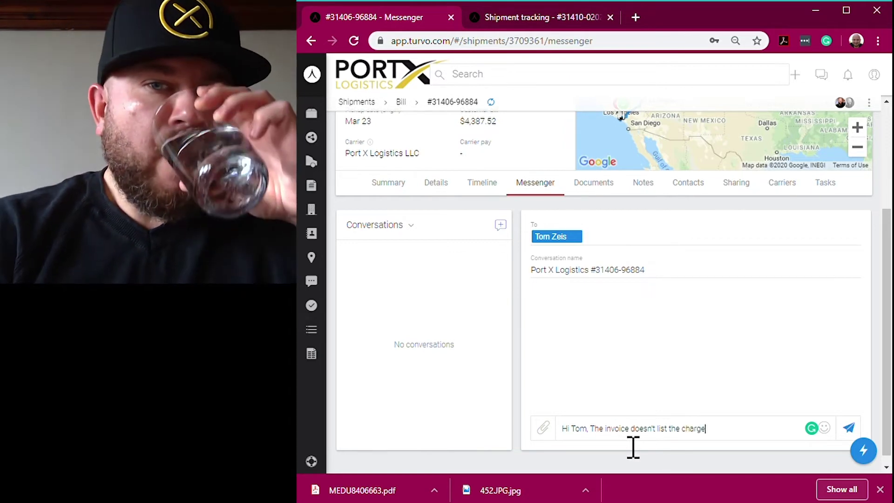
pyautogui.write('s.  Please as')
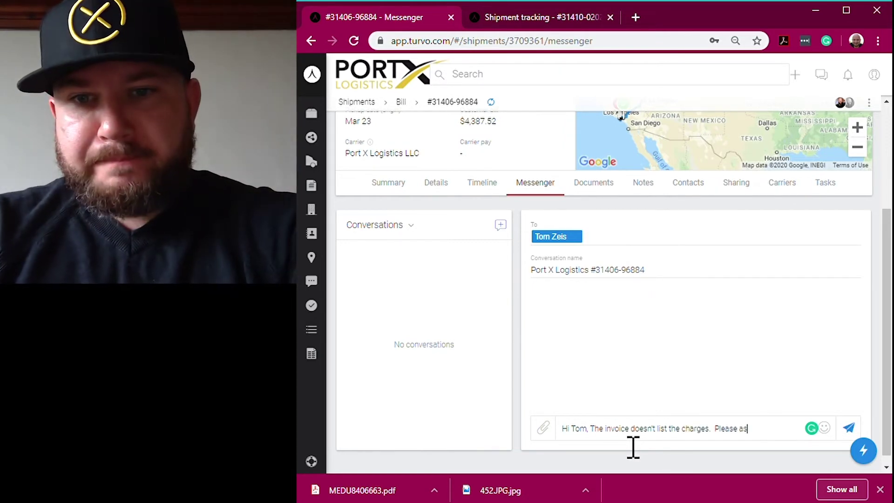
pyautogui.write('sist.  Thank you!')
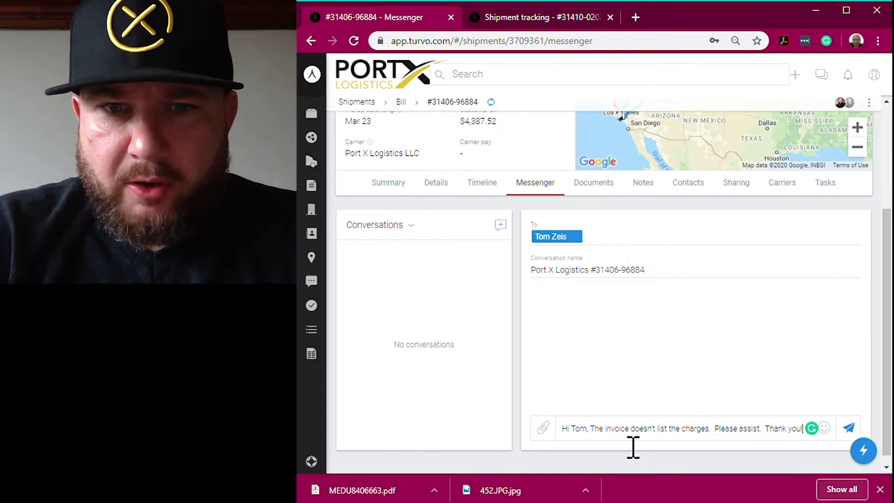
pyautogui.press('Return')
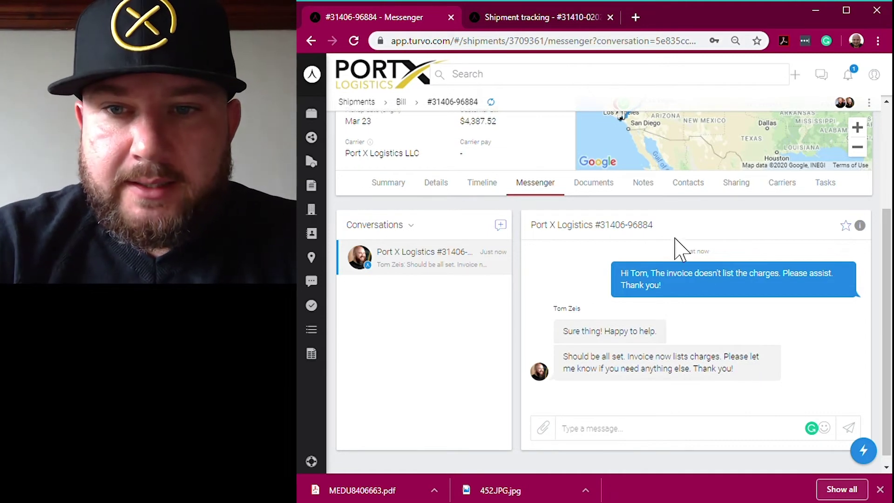
pyautogui.click(606, 186)
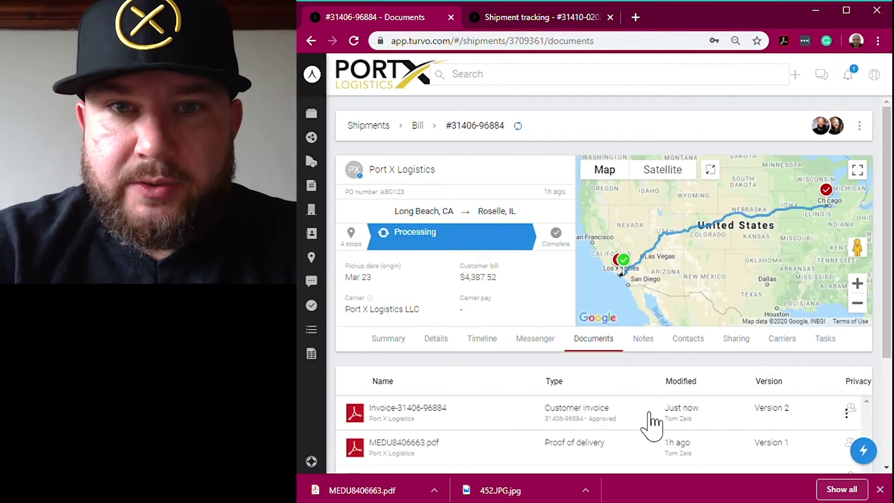
pyautogui.click(648, 414)
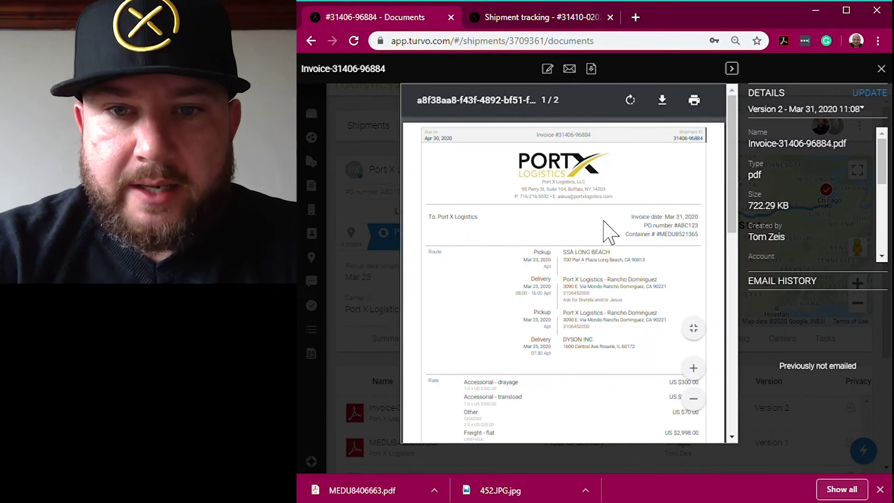
pyautogui.scroll(-5, 608, 242)
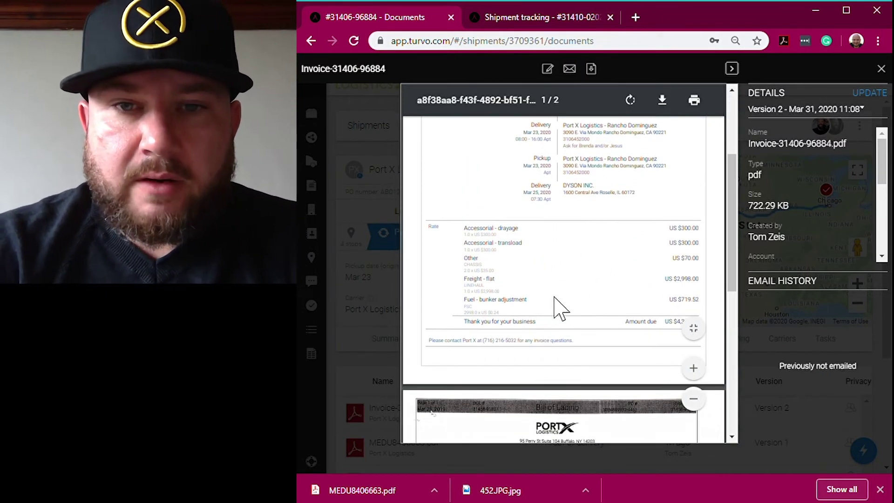
pyautogui.scroll(-2, 654, 295)
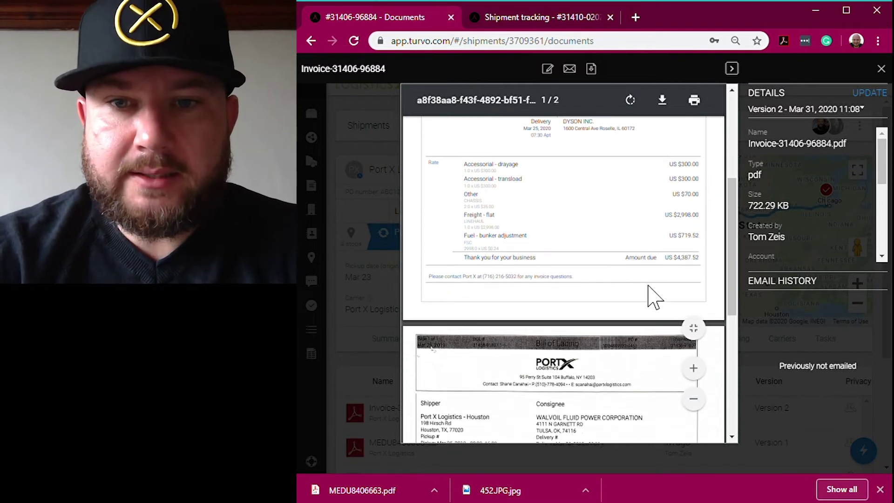
pyautogui.scroll(3, 658, 242)
pyautogui.scroll(3, 656, 254)
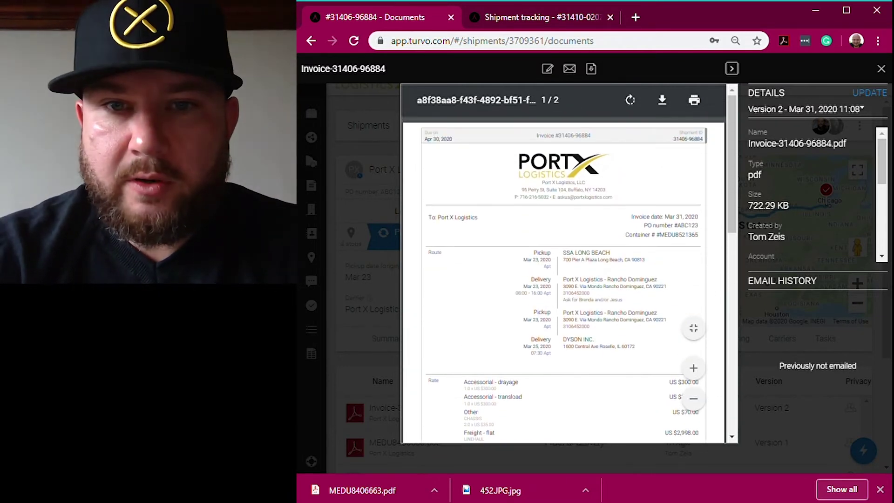
pyautogui.click(881, 68)
# - Return to the shipment conversation and write the reply 'Looks good. Thank you' to the contact
pyautogui.click(536, 339)
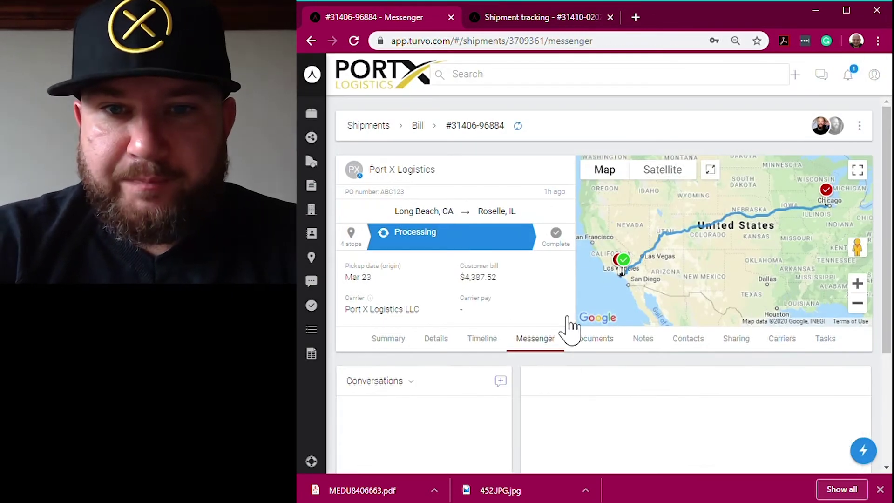
pyautogui.scroll(-4, 561, 312)
pyautogui.click(649, 431)
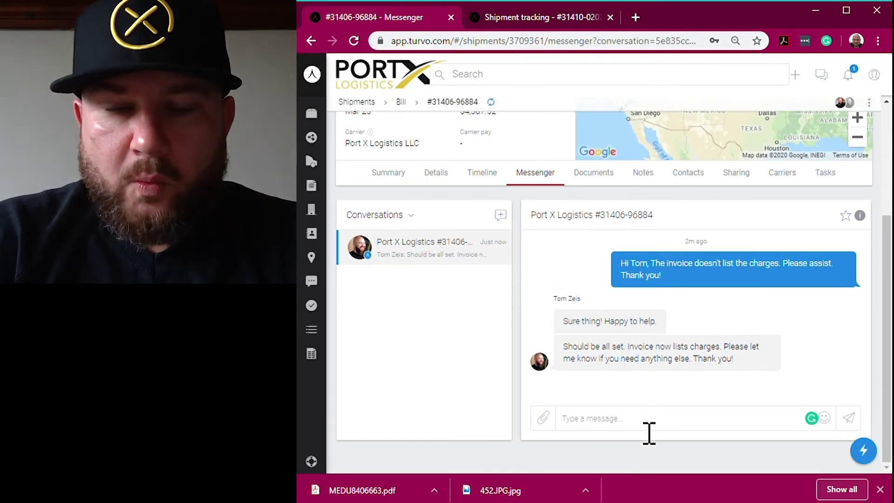
pyautogui.write('Than')
pyautogui.press('BackSpace')
pyautogui.press('BackSpace')
pyautogui.press('BackSpace')
pyautogui.press('BackSpace')
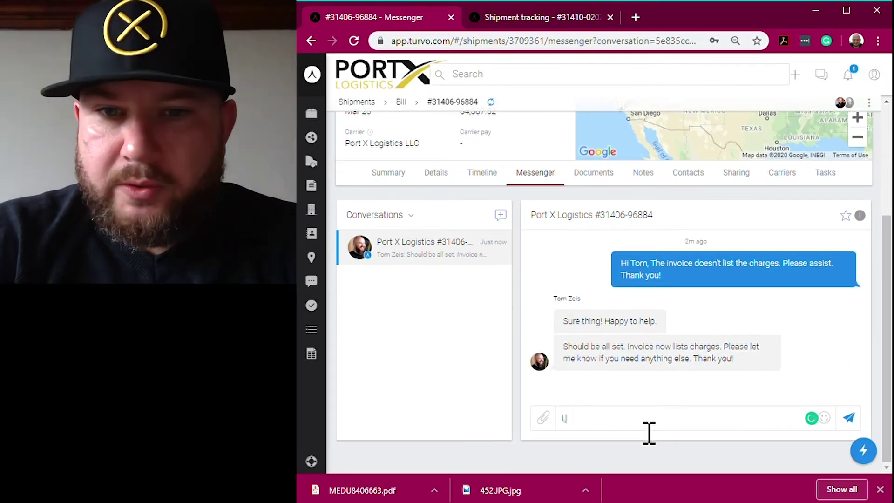
pyautogui.write('Looks good. Th')
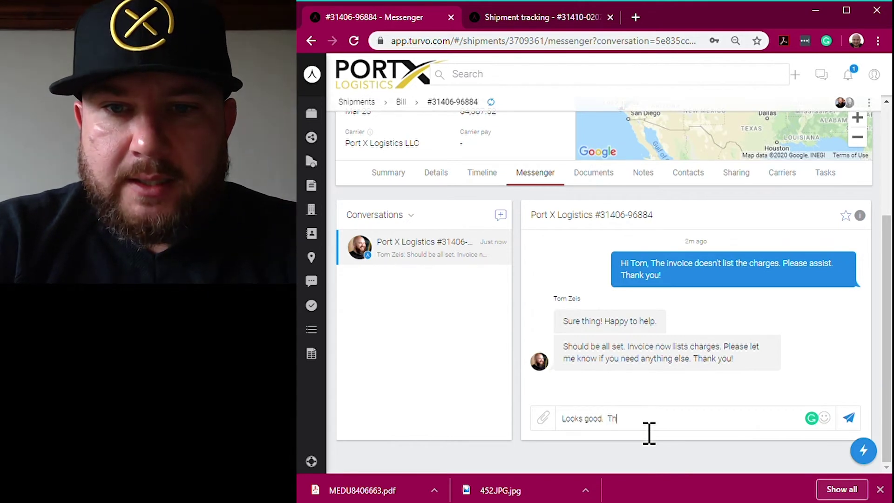
pyautogui.write('ank you Tom!')
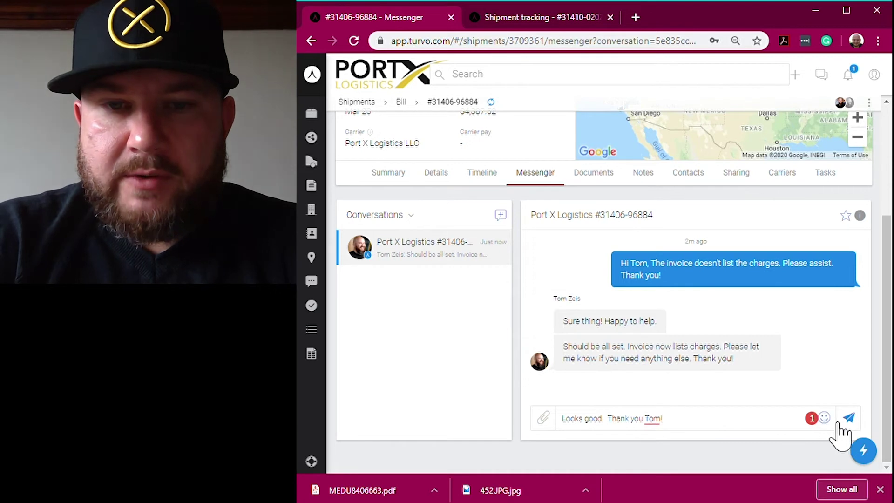
# - Add a grinning face emoji to the reply and send it
pyautogui.click(824, 417)
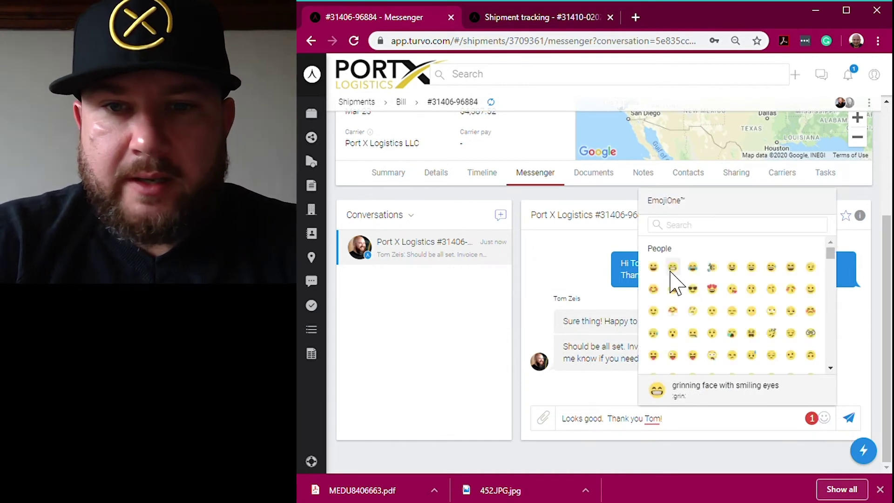
pyautogui.click(654, 273)
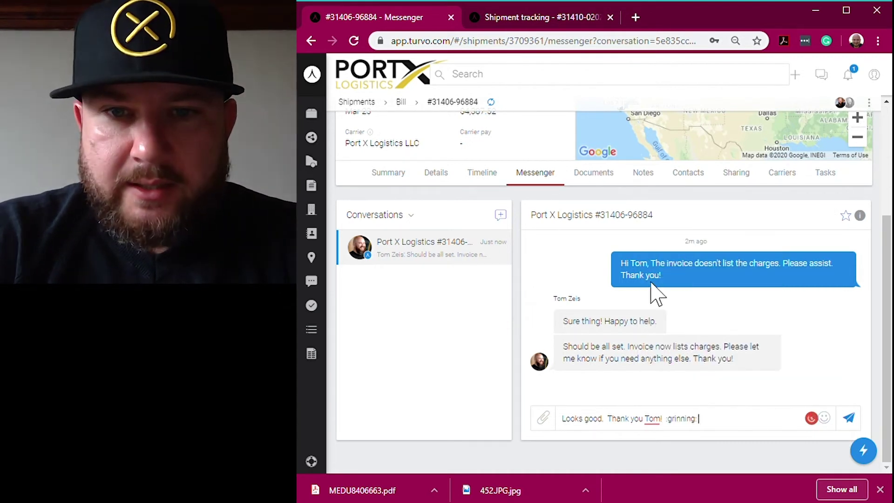
pyautogui.press('Return')
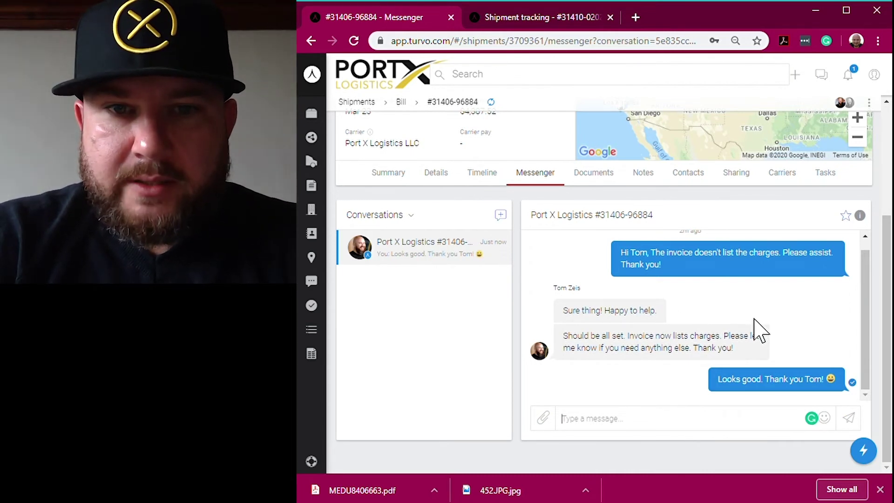
pyautogui.scroll(5, 755, 329)
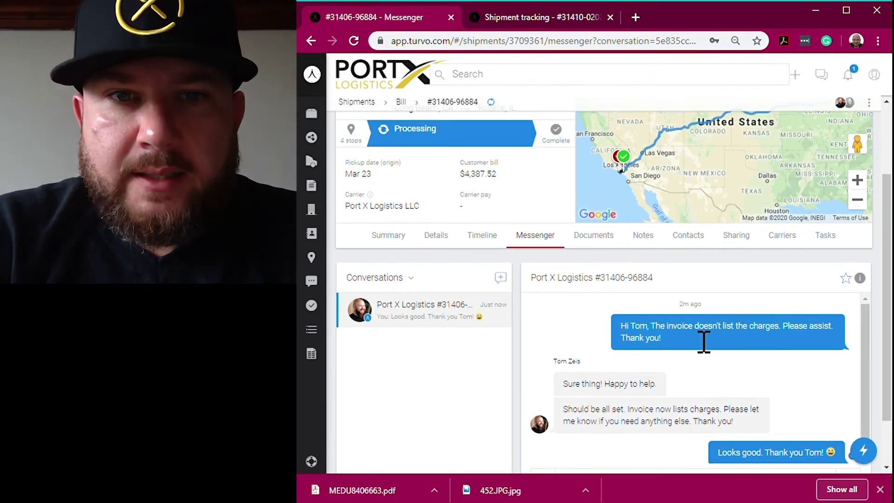
pyautogui.scroll(1, 703, 343)
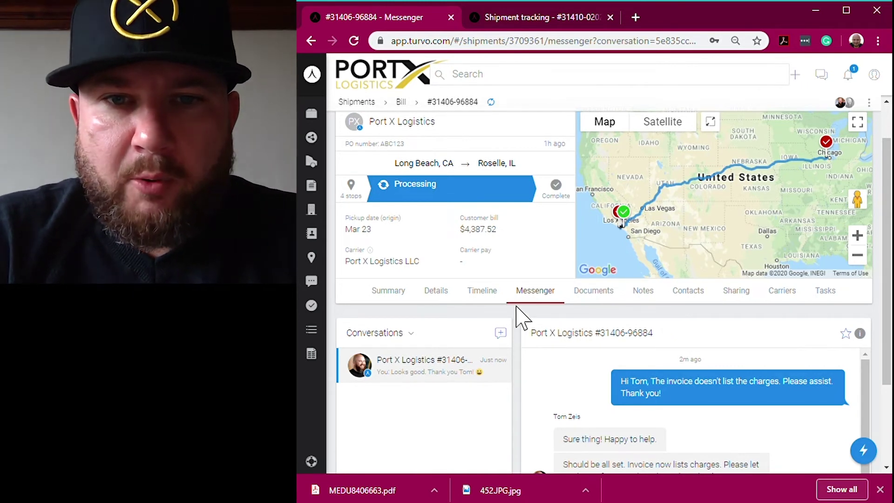
pyautogui.click(549, 90)
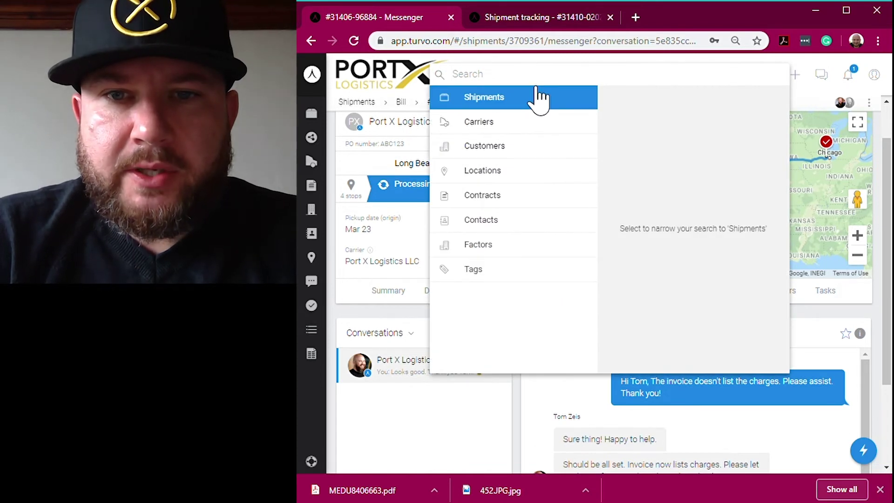
pyautogui.write('porsche')
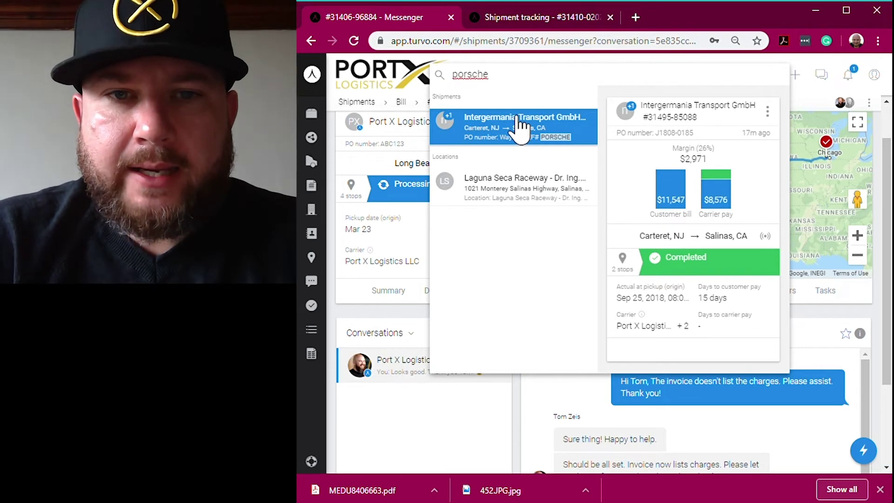
pyautogui.click(519, 128)
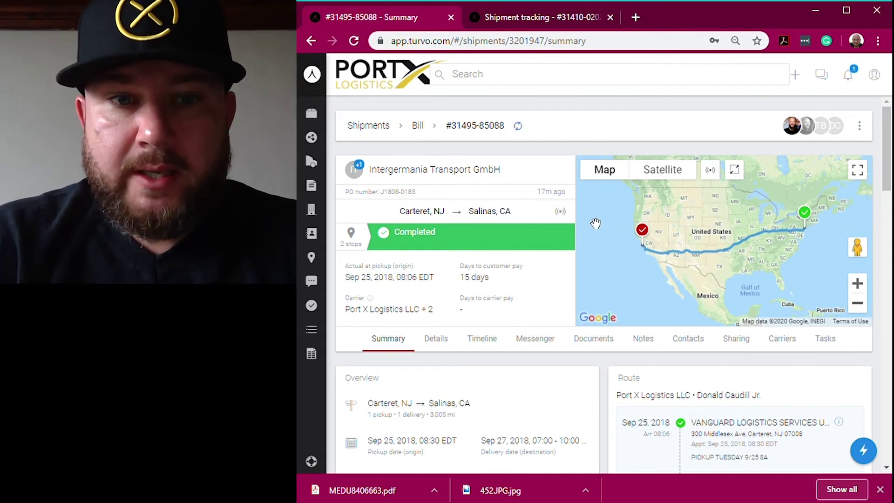
# - Open the shipment's location updates and scroll the ping table back to pickup in Carteret, NJ
pyautogui.click(566, 215)
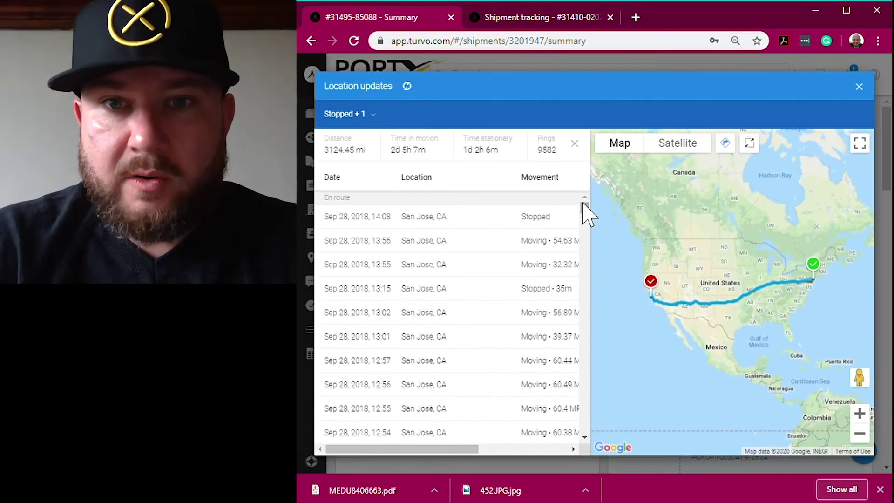
pyautogui.moveTo(583, 205); pyautogui.dragTo(600, 440)
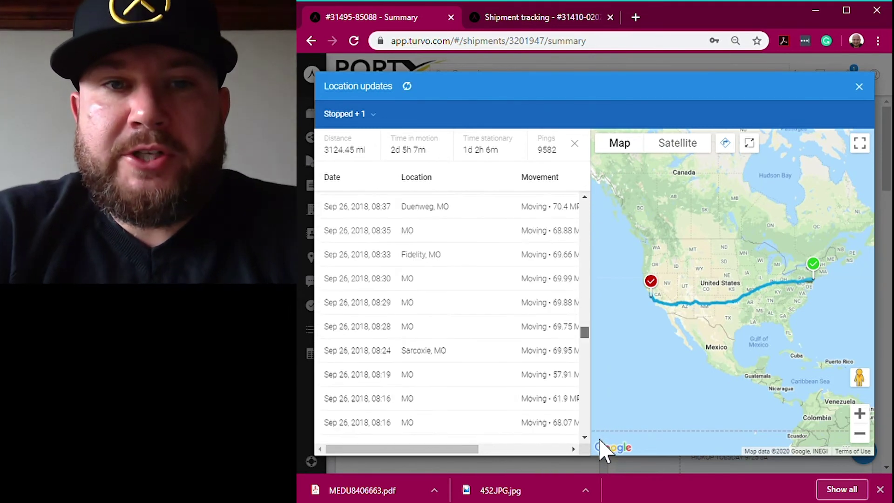
pyautogui.moveTo(590, 336); pyautogui.dragTo(589, 430)
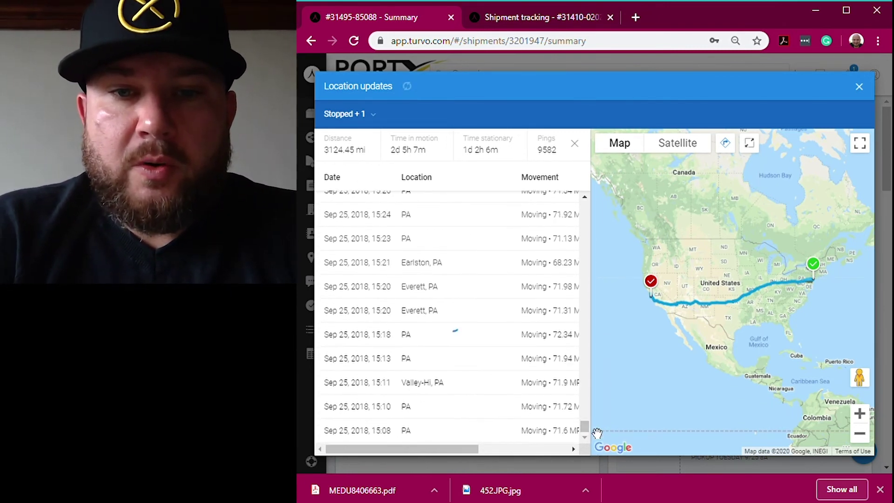
pyautogui.scroll(-2, 579, 260)
pyautogui.scroll(-2, 558, 375)
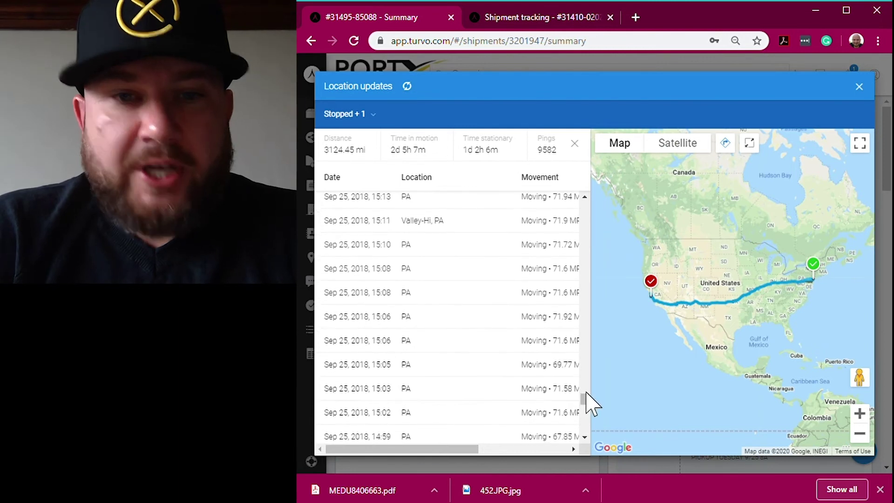
pyautogui.moveTo(585, 393); pyautogui.dragTo(589, 420)
# - Highlight the 9582 pings and 3124.45 mi travelled, then close the location updates
pyautogui.moveTo(547, 150); pyautogui.dragTo(560, 168)
pyautogui.moveTo(366, 151); pyautogui.dragTo(325, 161)
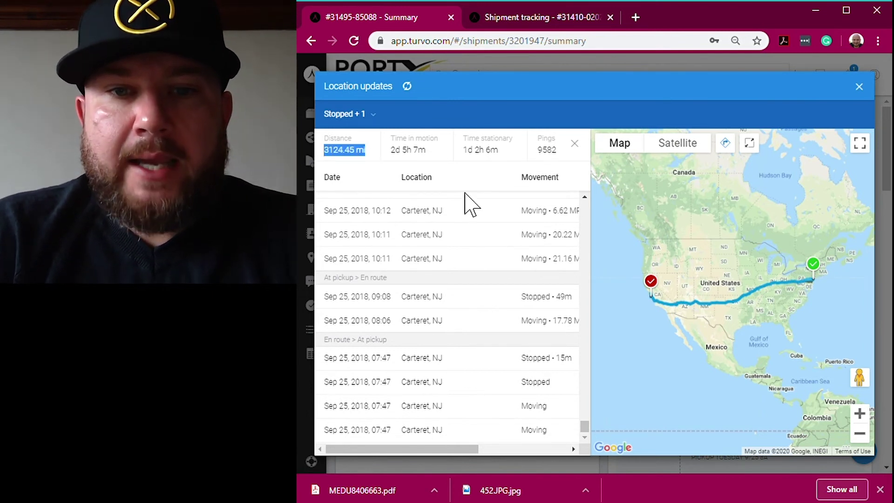
pyautogui.click(869, 92)
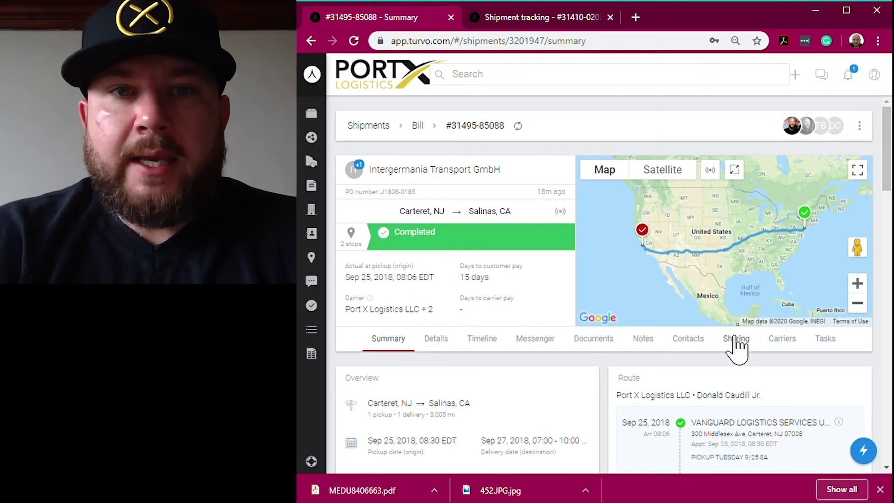
# - Open the shipment's Sharing tab and scroll down to its Connections and Links tables
pyautogui.click(736, 339)
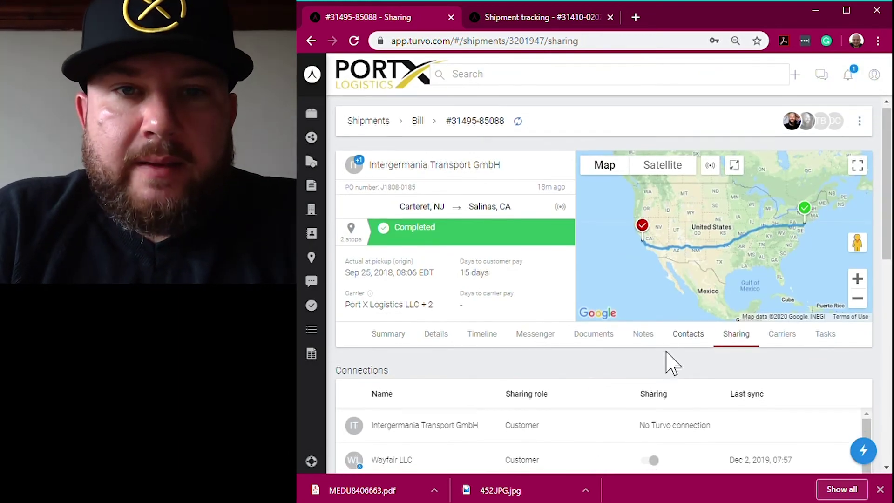
pyautogui.scroll(-6, 680, 363)
pyautogui.scroll(-3, 675, 361)
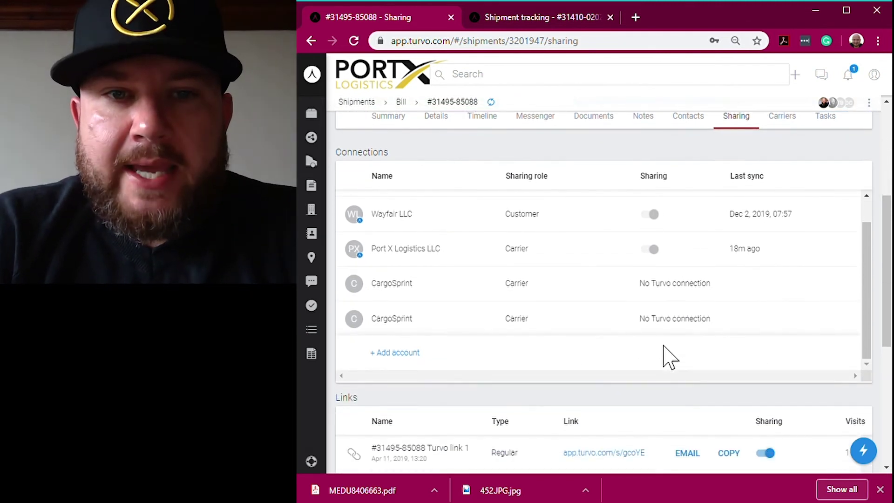